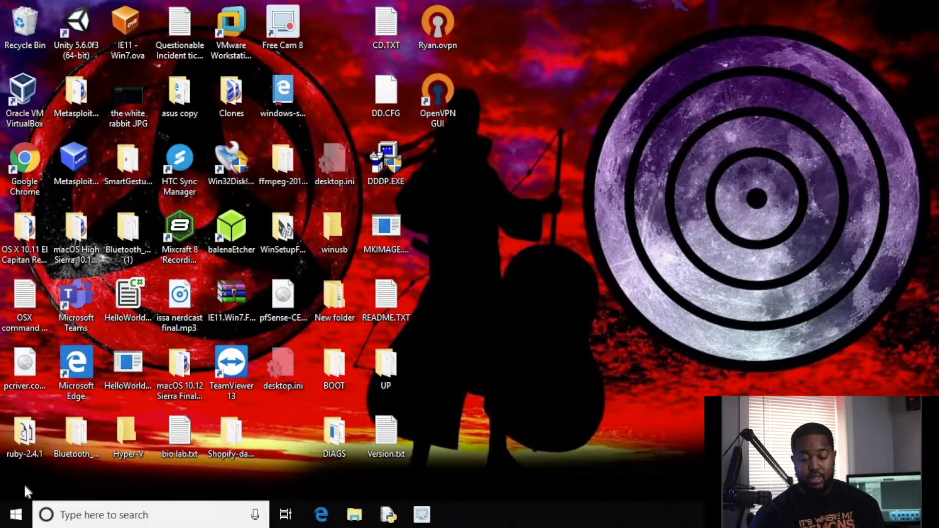
# Launch Chrome maximized and run a Google search for 'vrtualbox'.
pyautogui.doubleClick(20, 168)
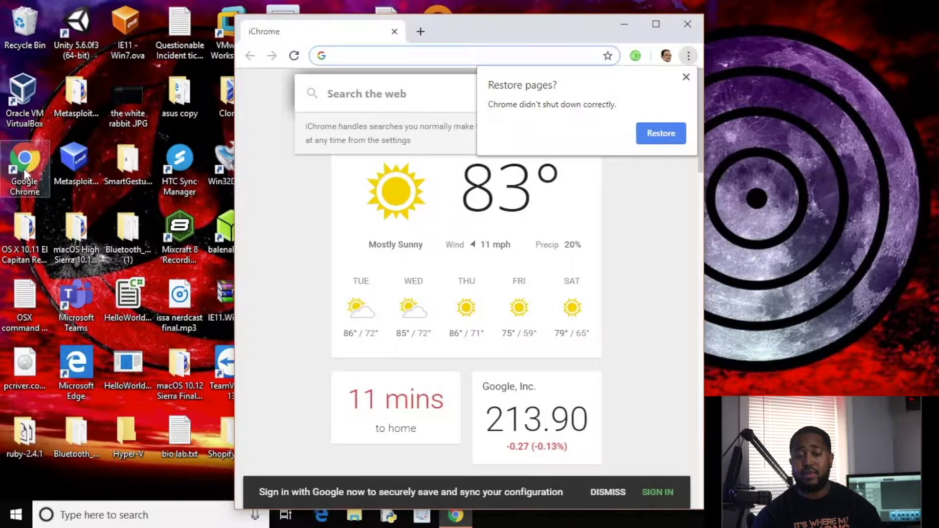
pyautogui.click(656, 24)
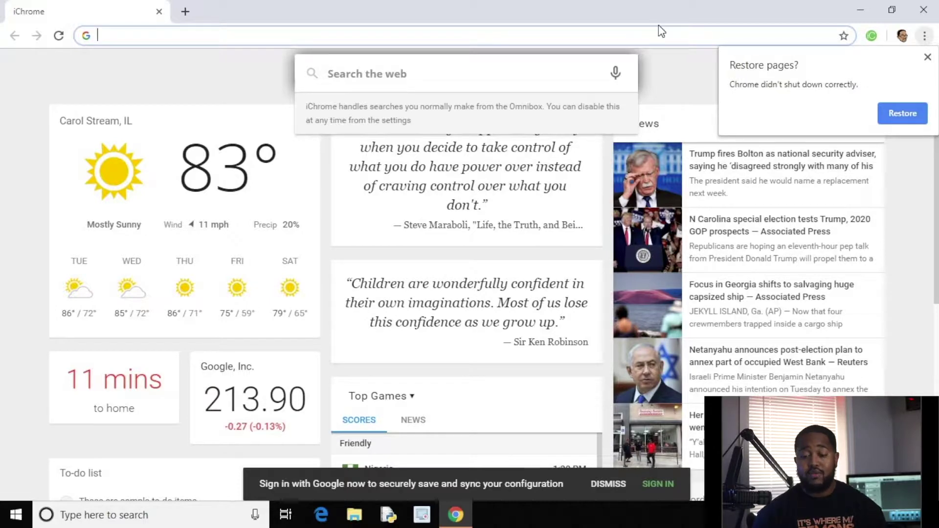
pyautogui.write('v')
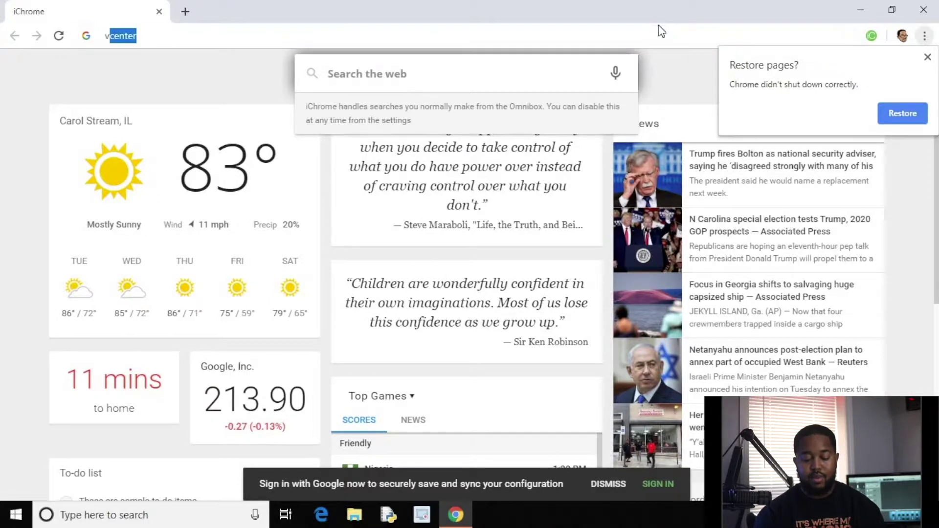
pyautogui.write('rtualbox')
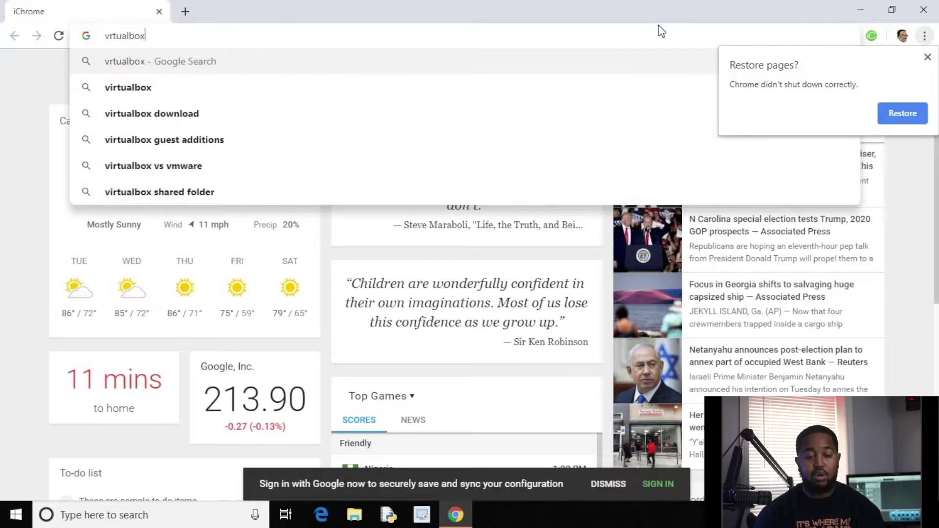
pyautogui.press('Return')
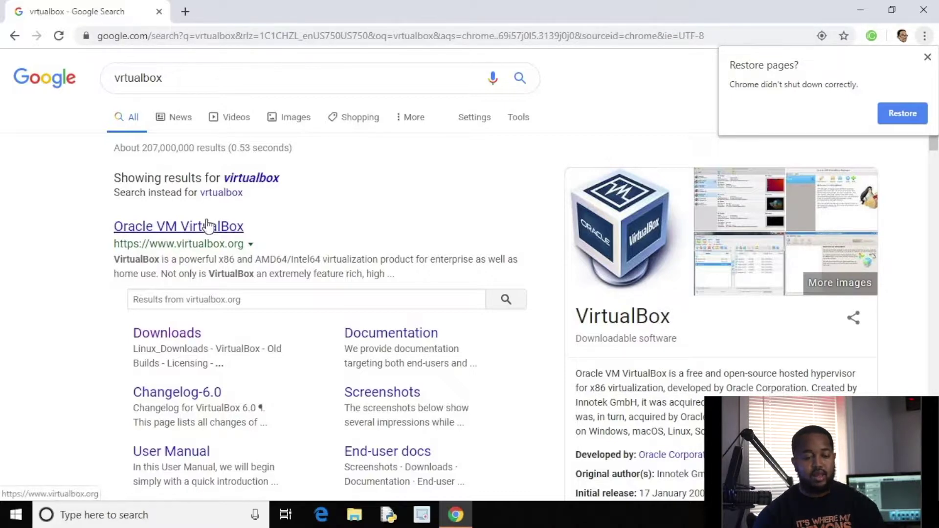
# Go to the VirtualBox.org Downloads page and download the 6.0.12 Windows hosts installer.
pyautogui.click(231, 230)
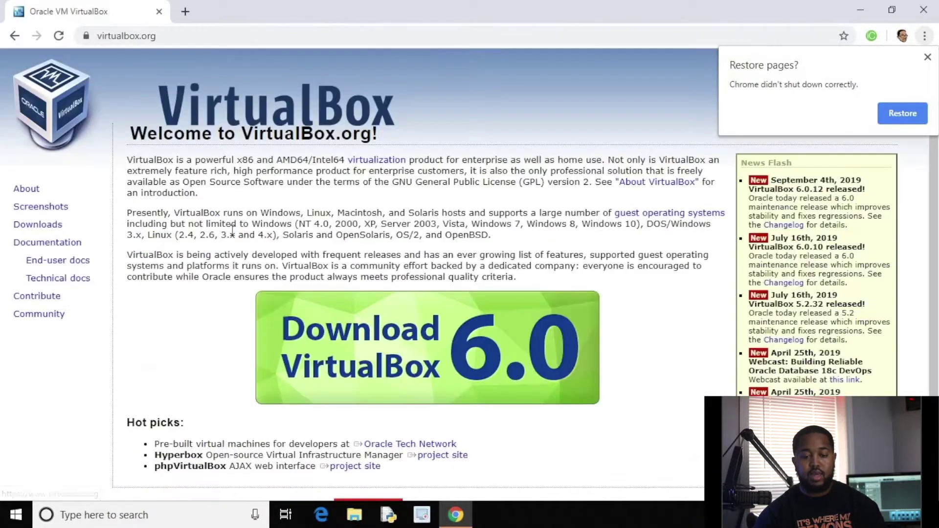
pyautogui.click(49, 226)
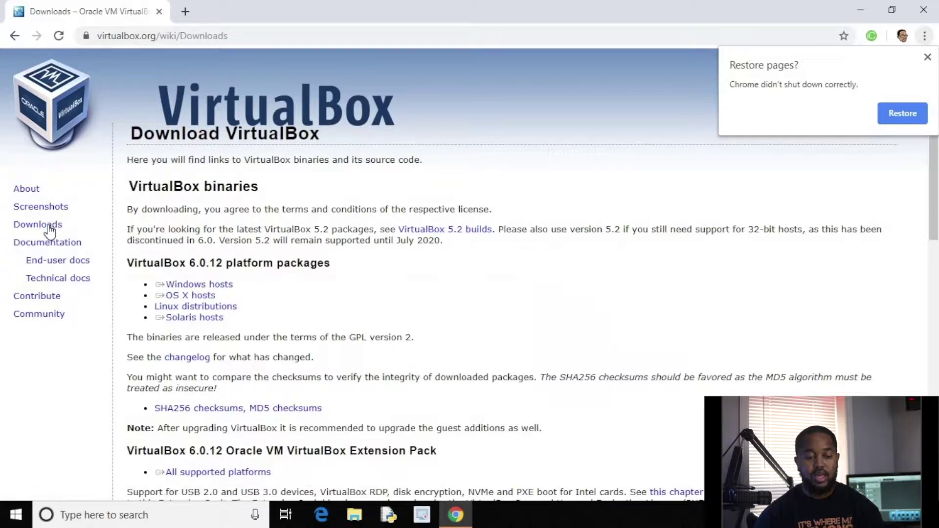
pyautogui.click(226, 287)
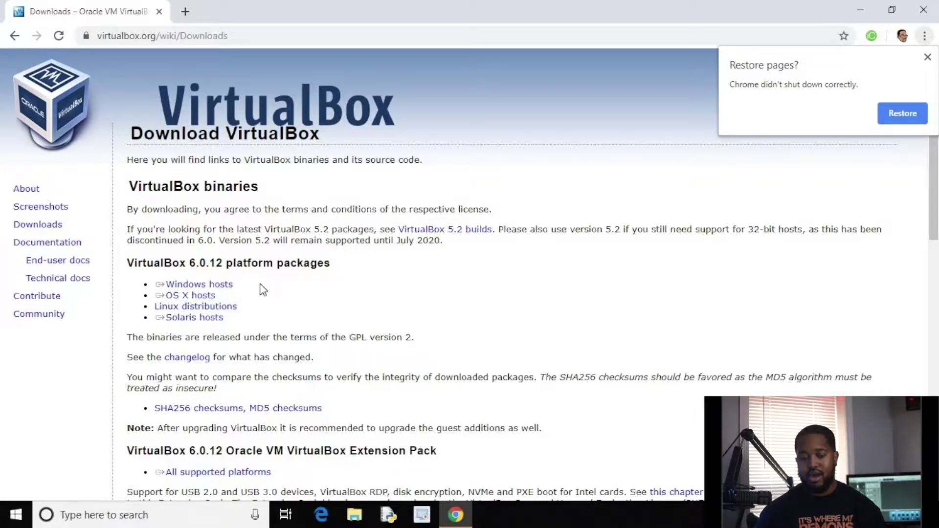
pyautogui.click(213, 290)
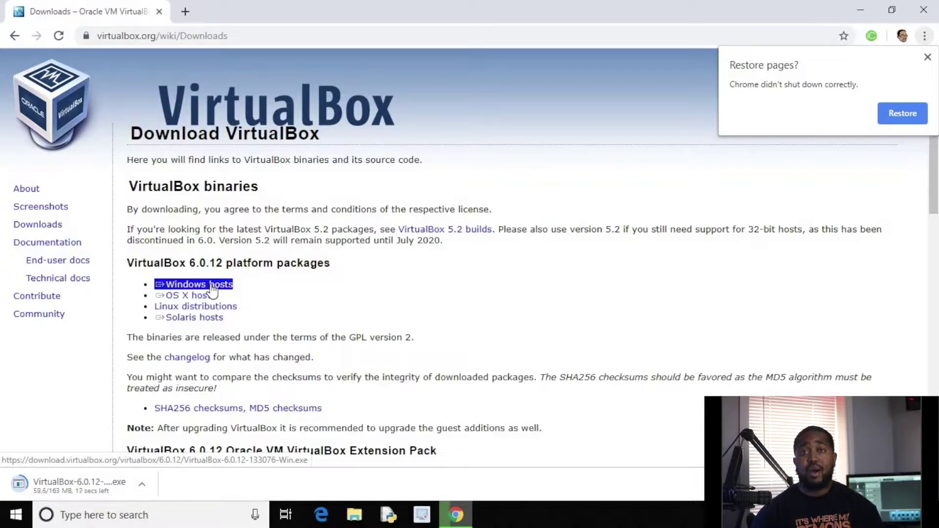
# Search Google for 'vmware' in a new tab, then switch to Edge at 192.168.1.184.
pyautogui.click(185, 13)
pyautogui.write('vmw')
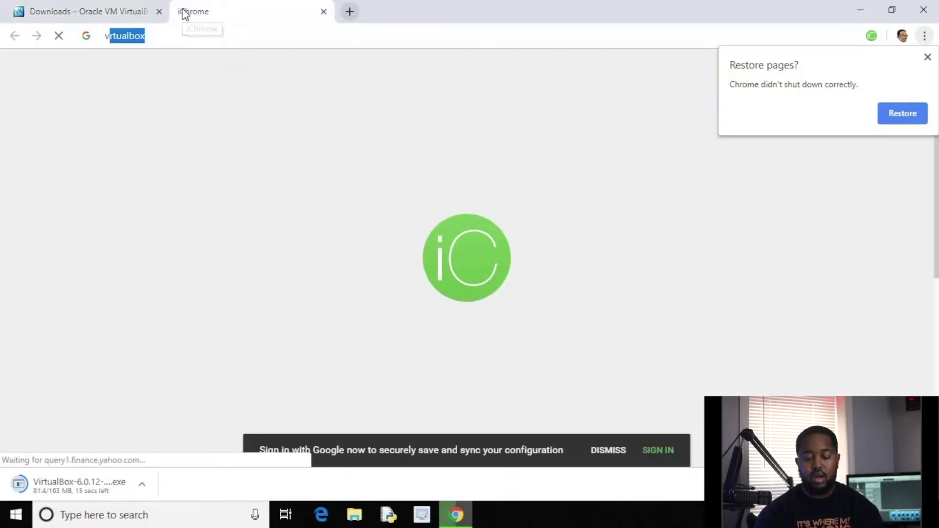
pyautogui.write('are')
pyautogui.press('Delete')
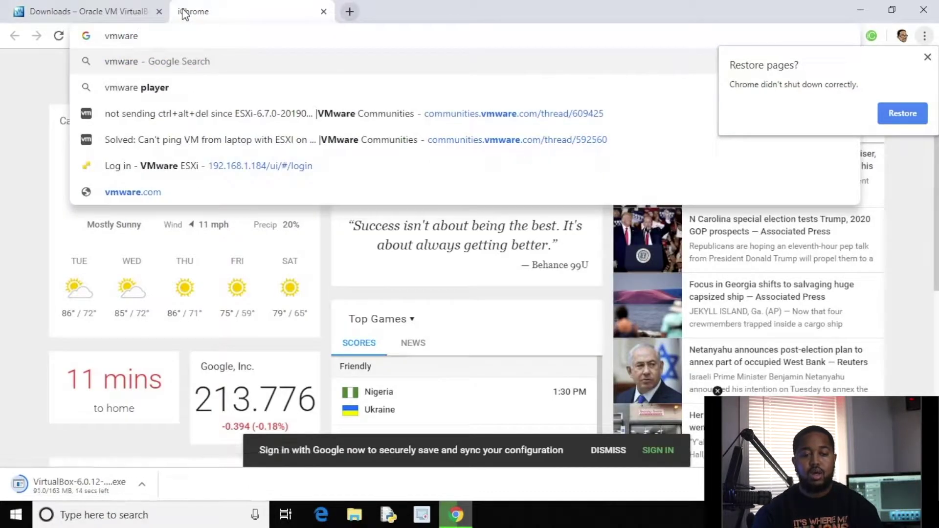
pyautogui.press('Return')
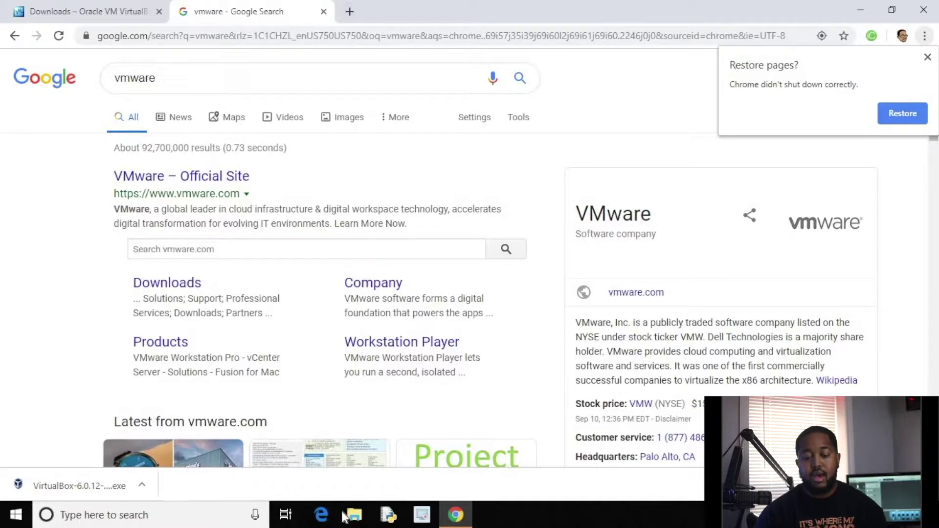
pyautogui.click(323, 519)
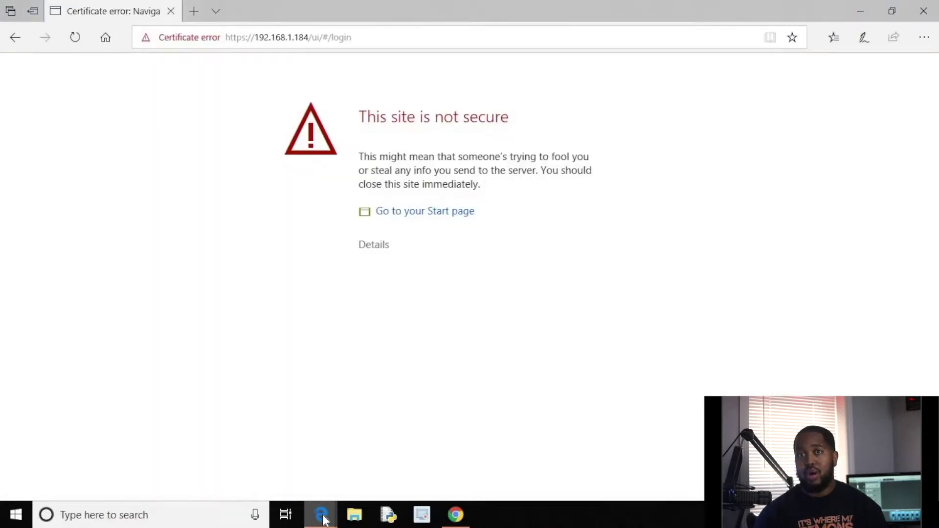
# Bypass the certificate warning and log in to the ESXi host as root with its password.
pyautogui.click(381, 253)
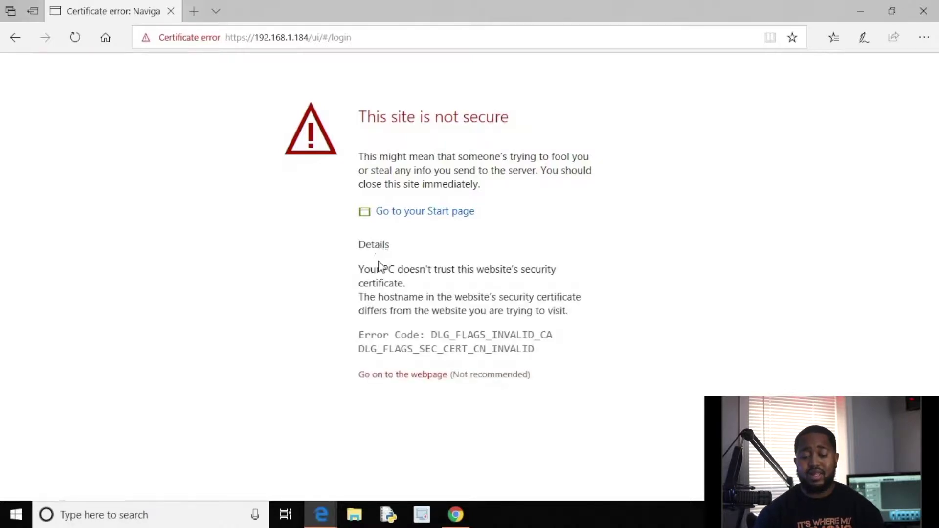
pyautogui.click(429, 376)
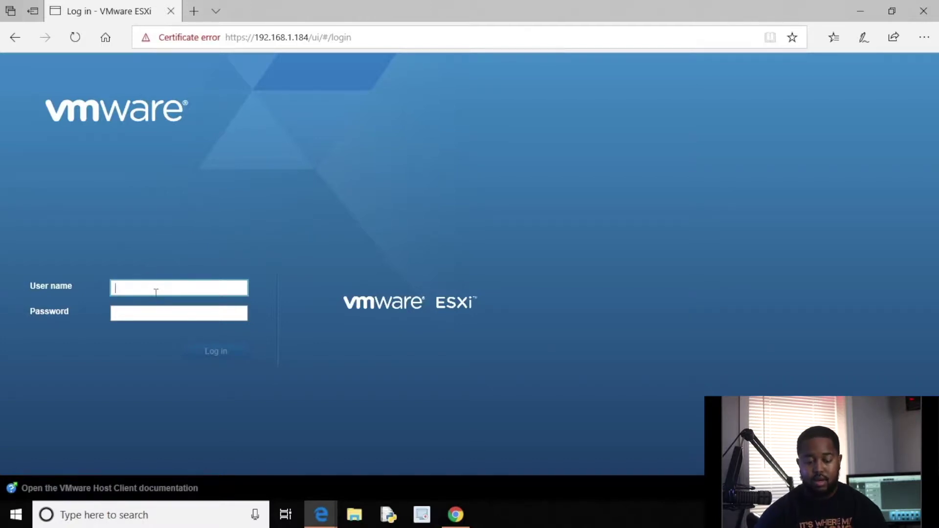
pyautogui.write('root')
pyautogui.press('Tab')
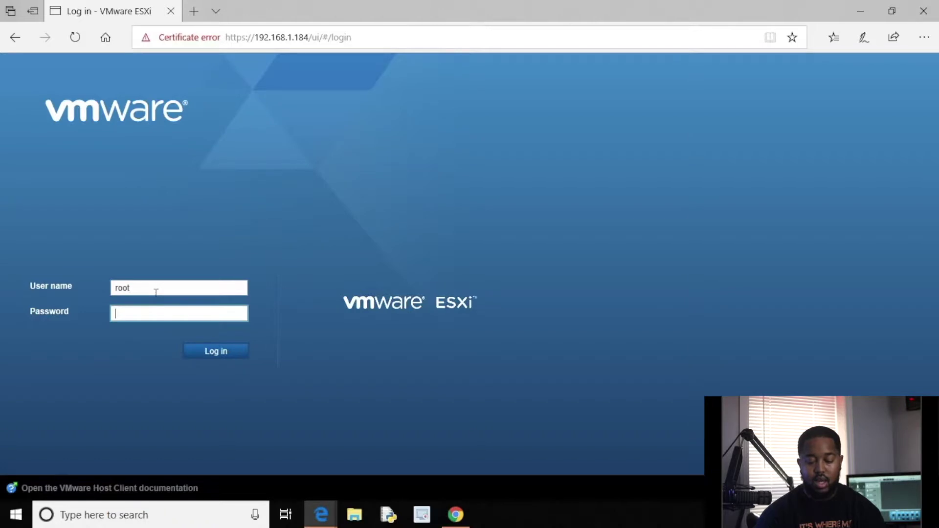
pyautogui.write('*********')
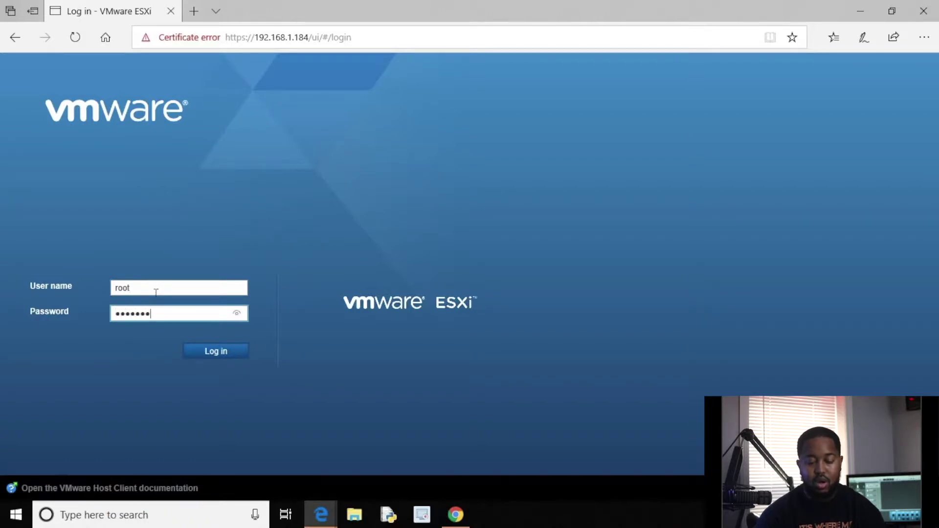
pyautogui.press('Return')
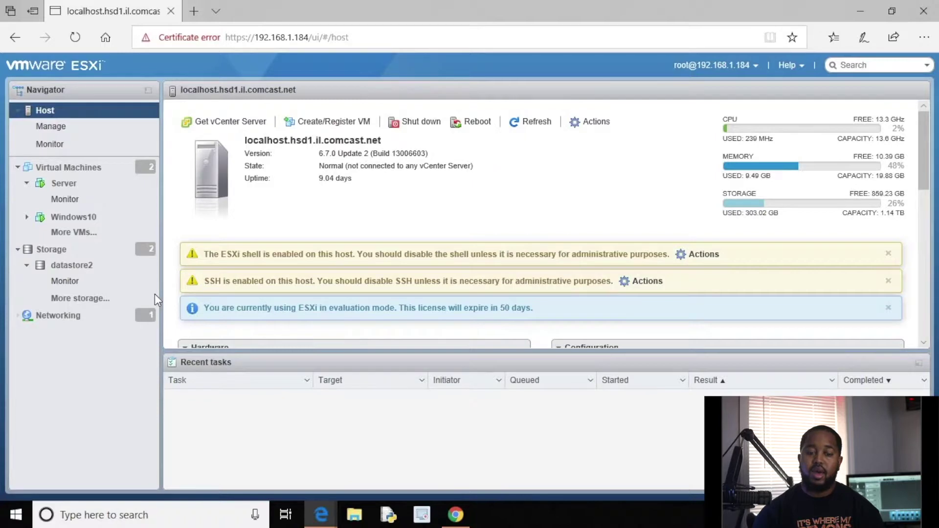
# List the host's virtual machines, select Server, and launch its browser console.
pyautogui.click(97, 168)
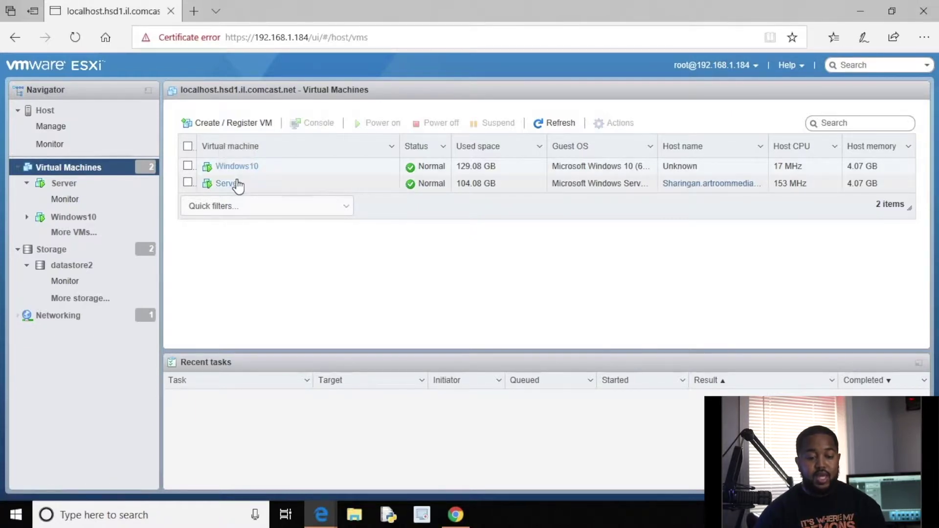
pyautogui.click(236, 182)
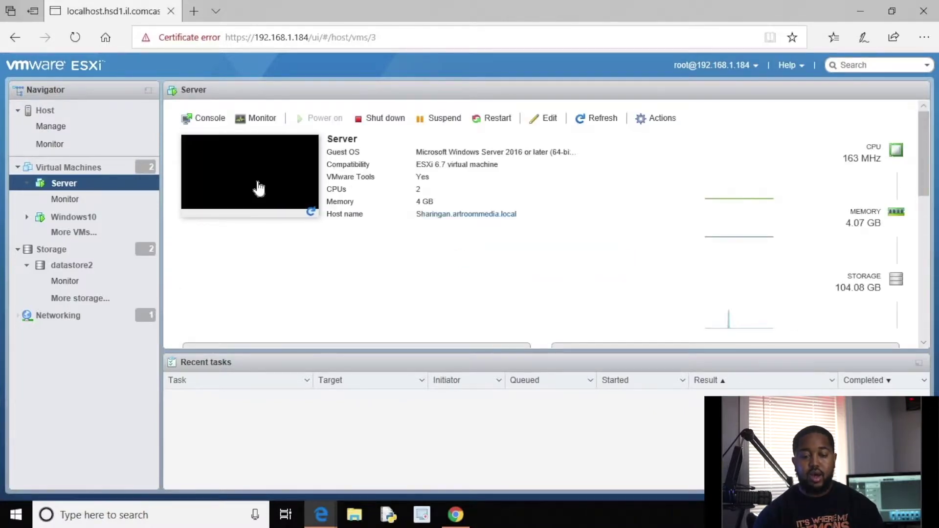
pyautogui.click(258, 185)
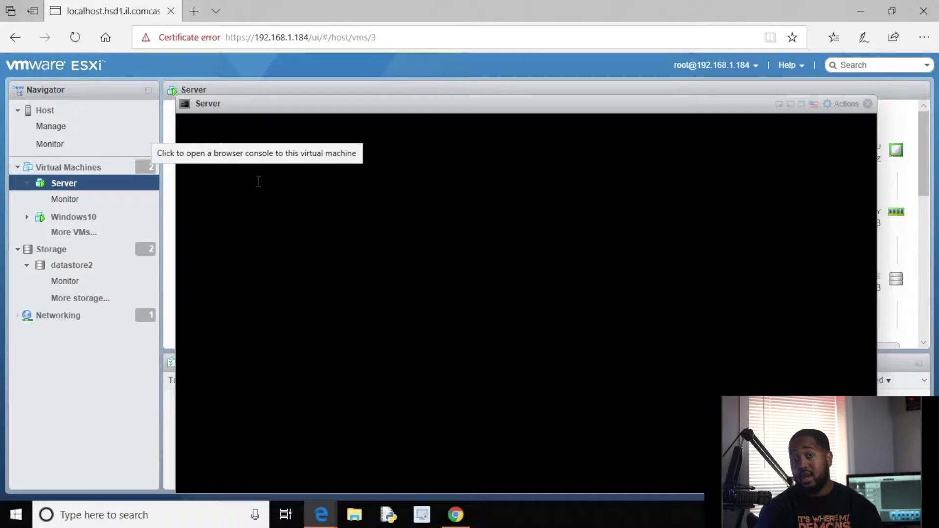
# Wake the Server console, send the unlock key combination, and enter the account password.
pyautogui.click(294, 177)
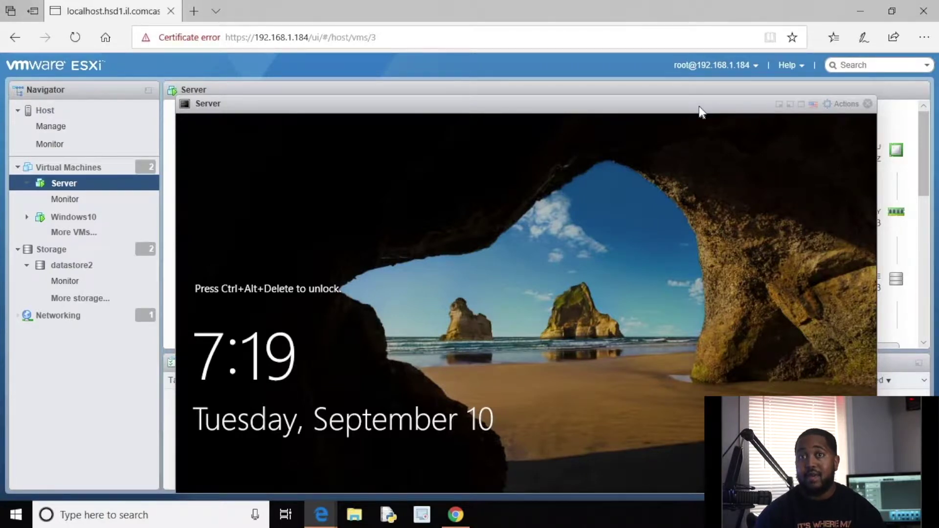
pyautogui.click(837, 105)
pyautogui.click(803, 137)
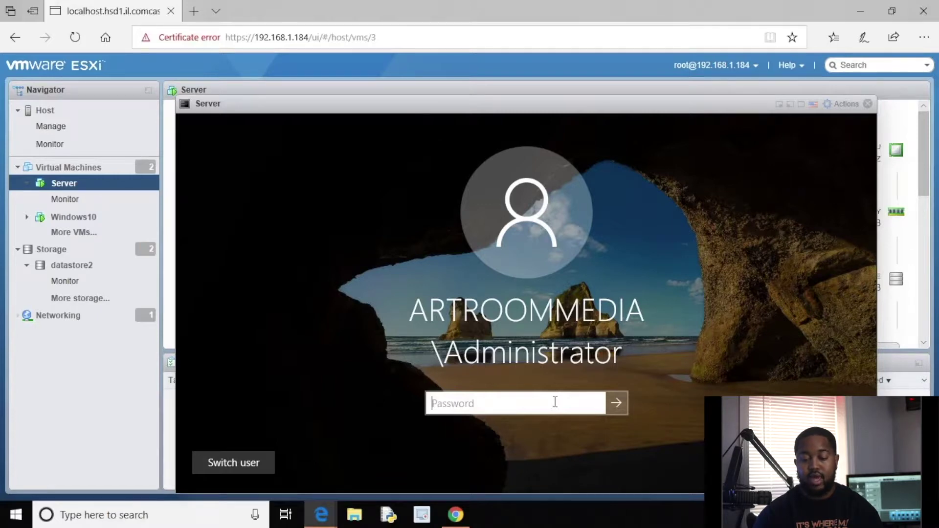
pyautogui.write('••••••••')
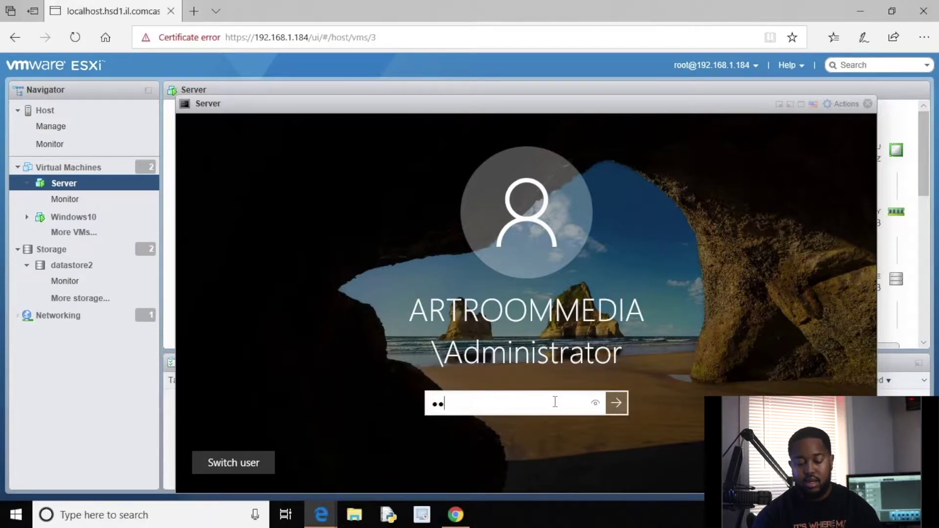
pyautogui.write('••••')
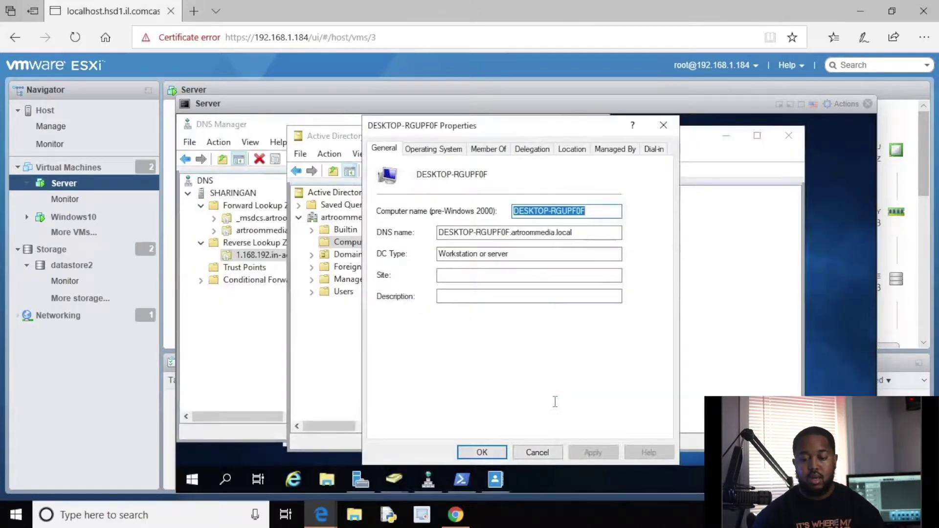
# Close the properties dialog, minimize Active Directory and DNS Manager, and exit the console.
pyautogui.click(658, 127)
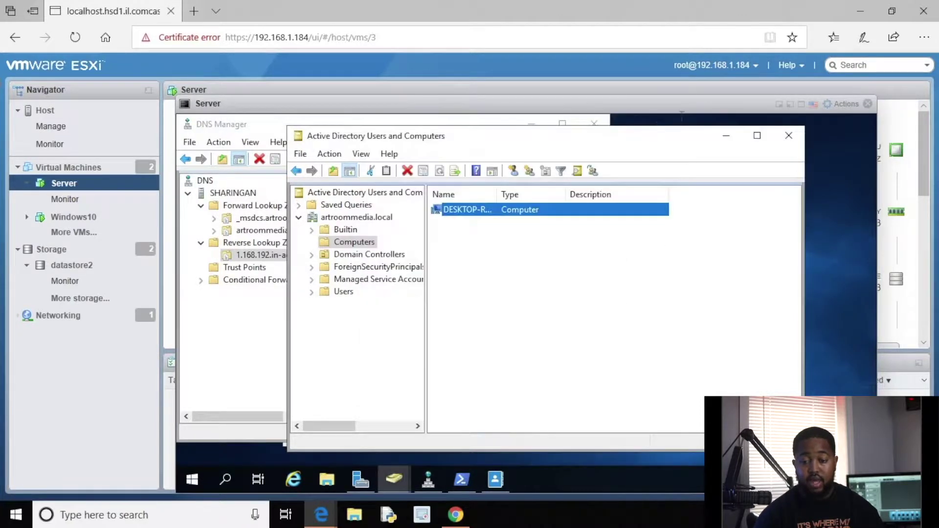
pyautogui.click(729, 139)
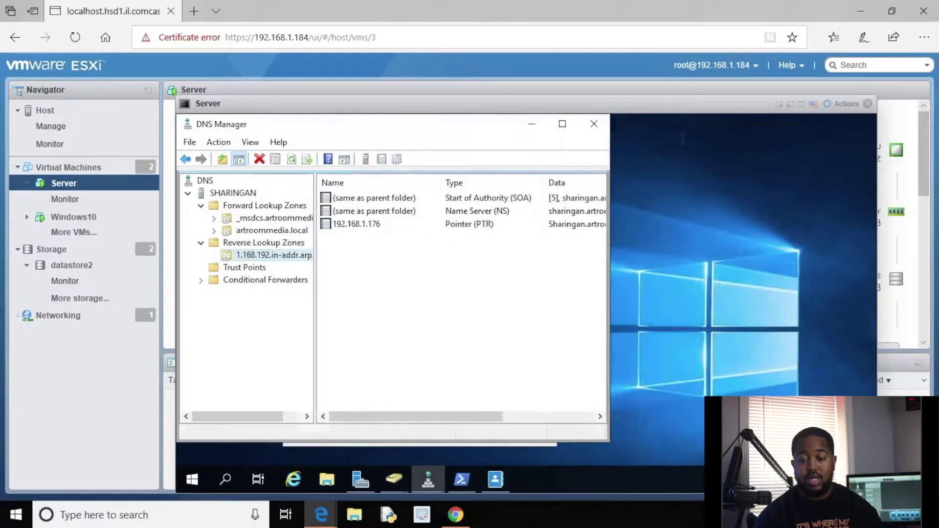
pyautogui.click(530, 126)
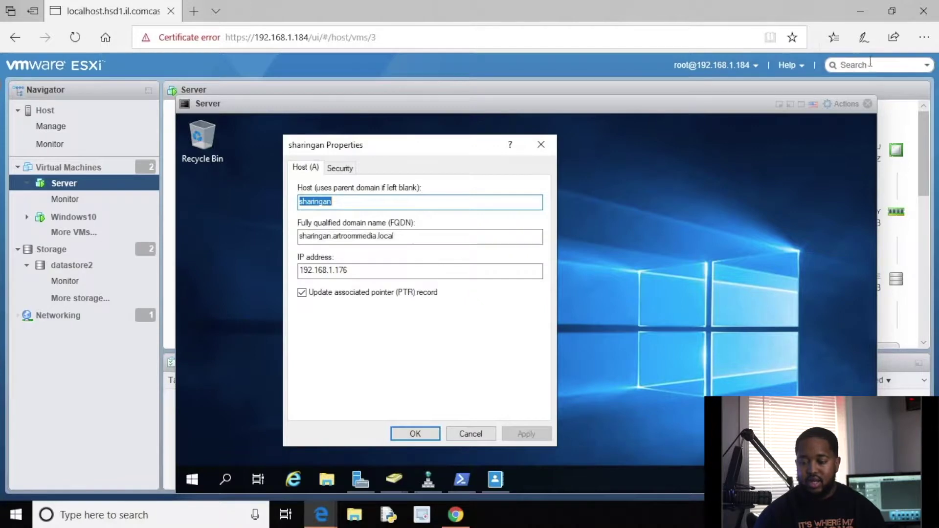
pyautogui.click(868, 104)
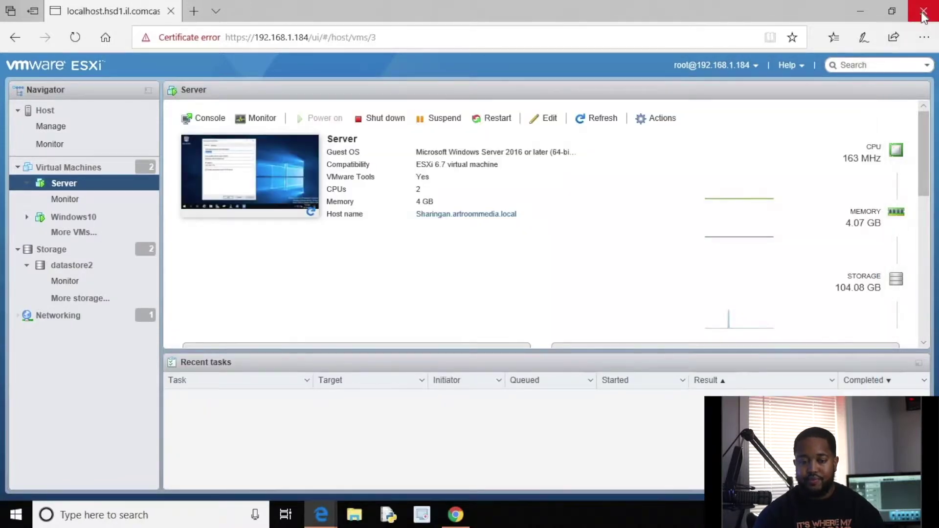
# Close both Edge windows, minimize Chrome, and launch Oracle VM VirtualBox Manager from the desktop.
pyautogui.click(923, 15)
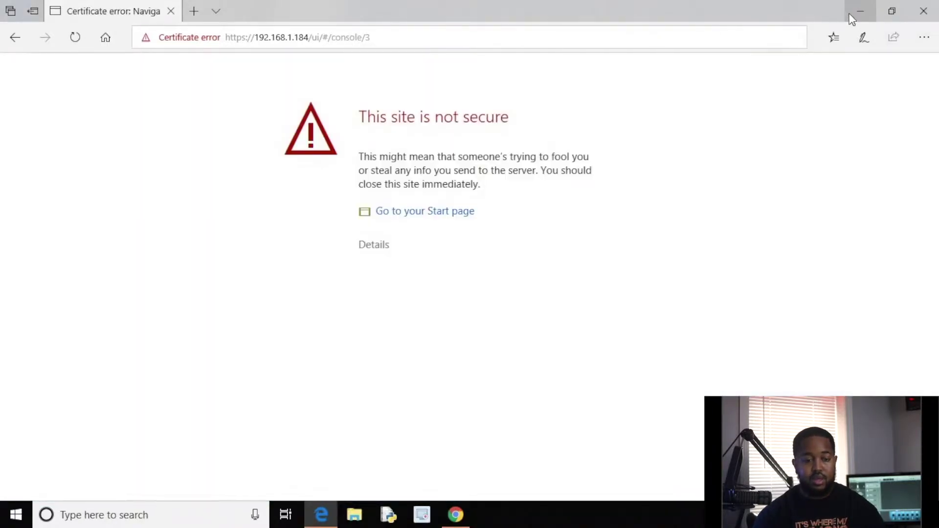
pyautogui.click(921, 11)
pyautogui.click(860, 9)
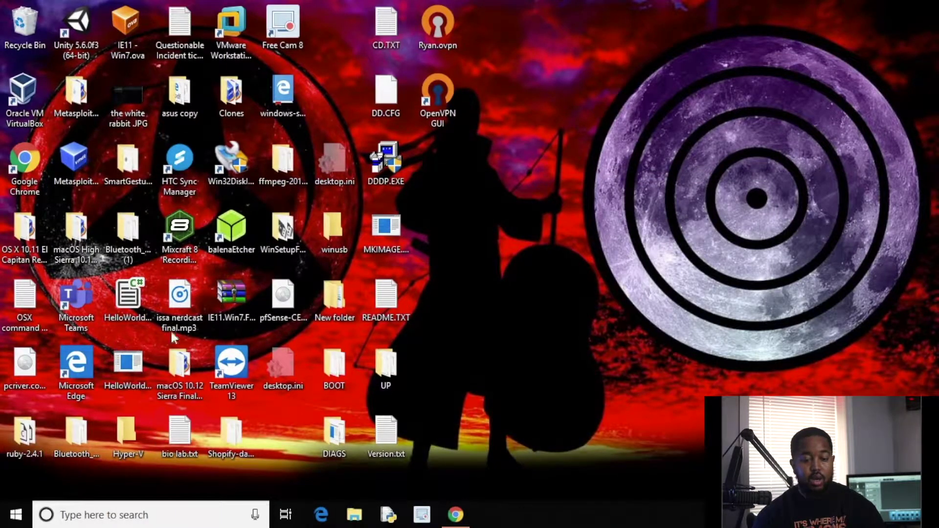
pyautogui.doubleClick(23, 98)
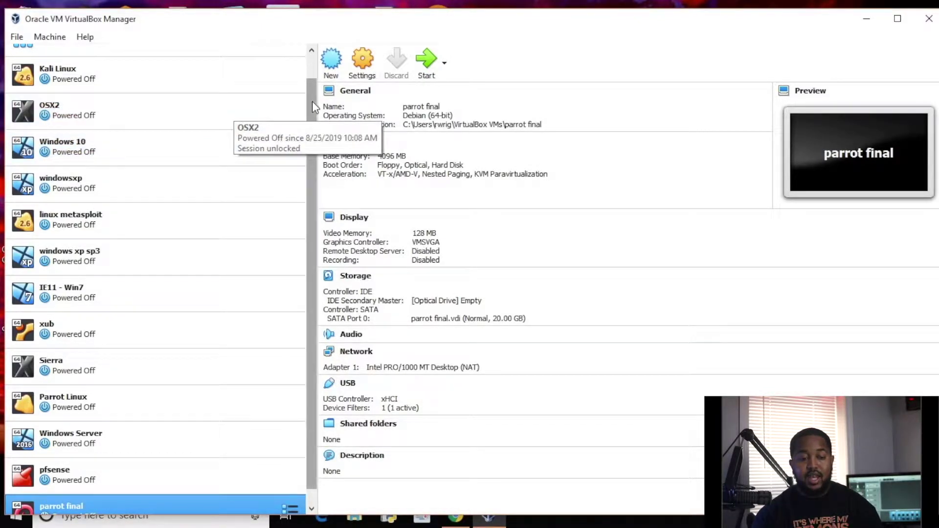
# Scroll down the VM list and start the Sierra virtual machine.
pyautogui.scroll(-1, 310, 106)
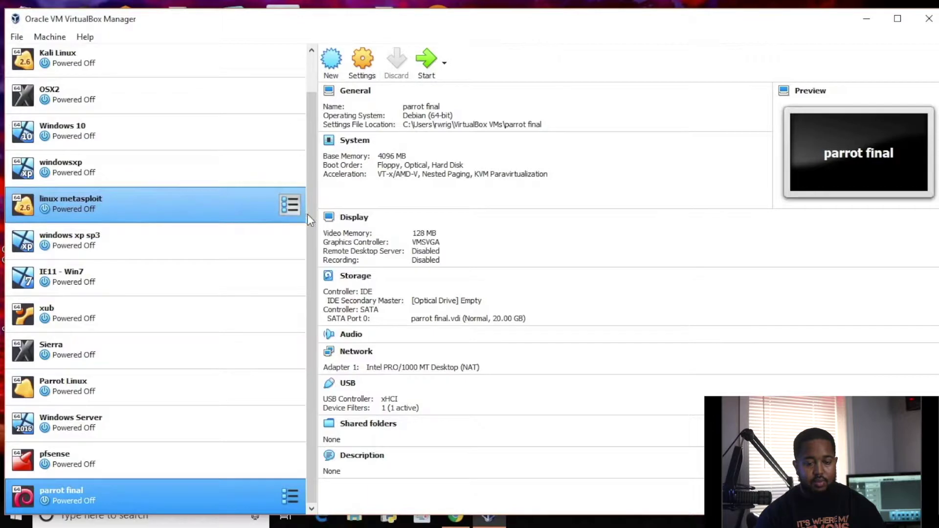
pyautogui.moveTo(310, 216)
pyautogui.mouseDown()
pyautogui.moveTo(312, 204)
pyautogui.moveTo(311, 220)
pyautogui.mouseUp()
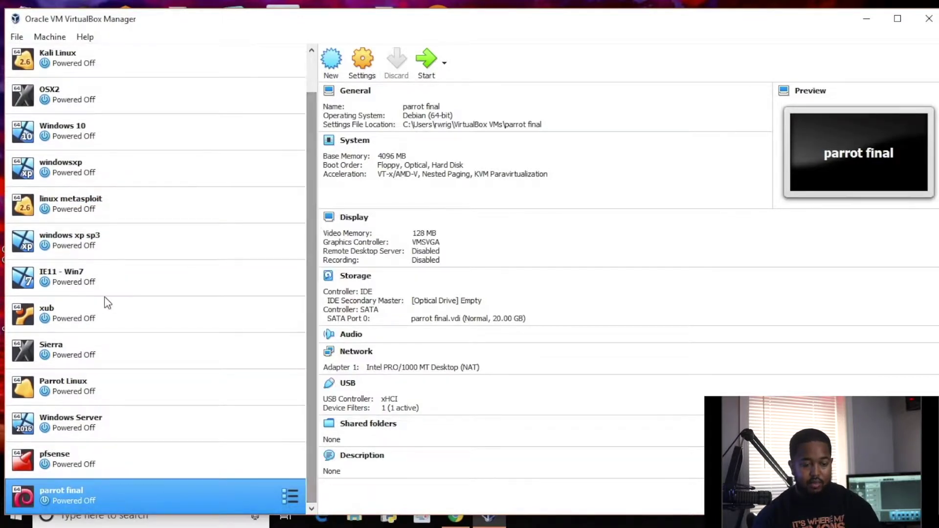
pyautogui.doubleClick(89, 353)
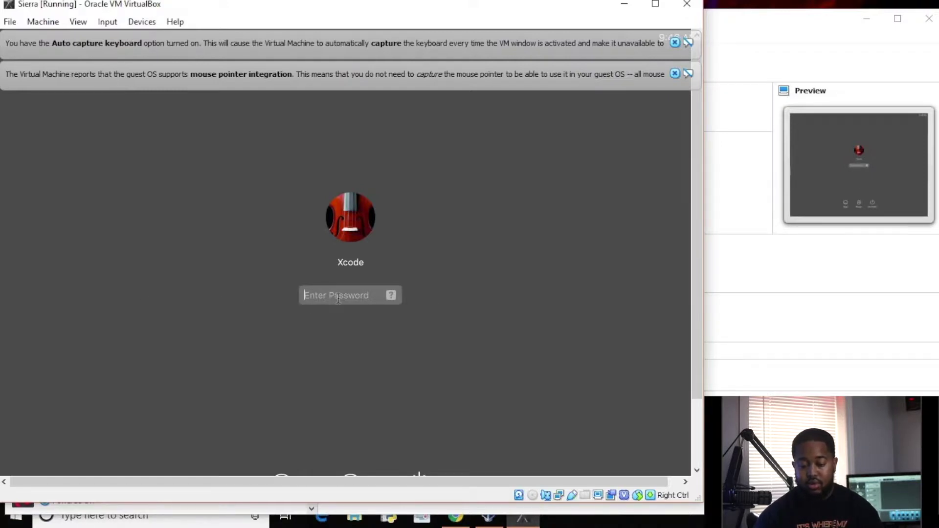
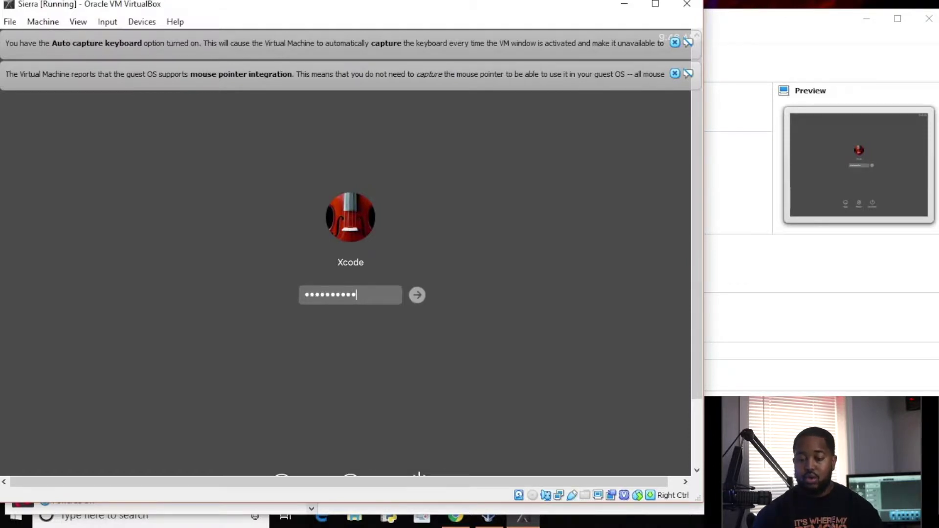
# Enter the macOS account password at the Sierra login screen.
pyautogui.press('Return')
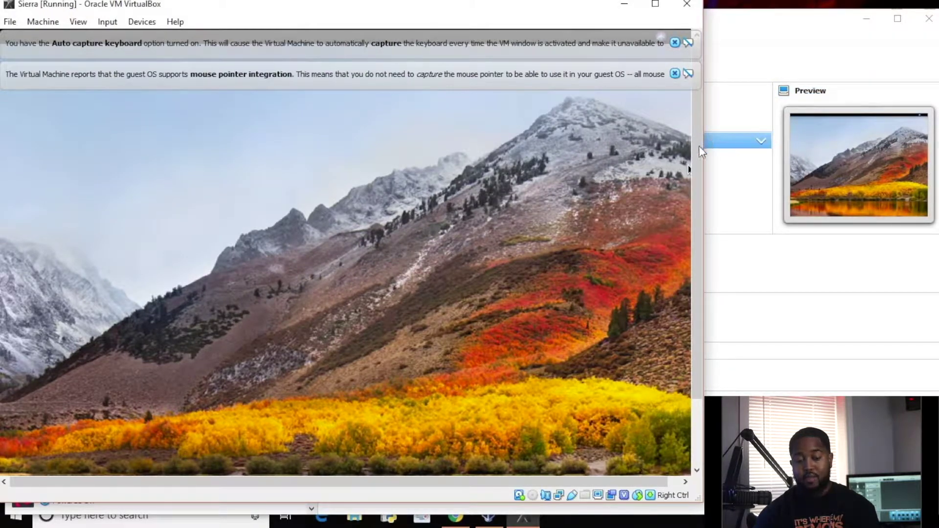
# Close the Sierra VM window with 'Power off the machine', then bring Chrome forward.
pyautogui.moveTo(697, 146); pyautogui.dragTo(700, 286)
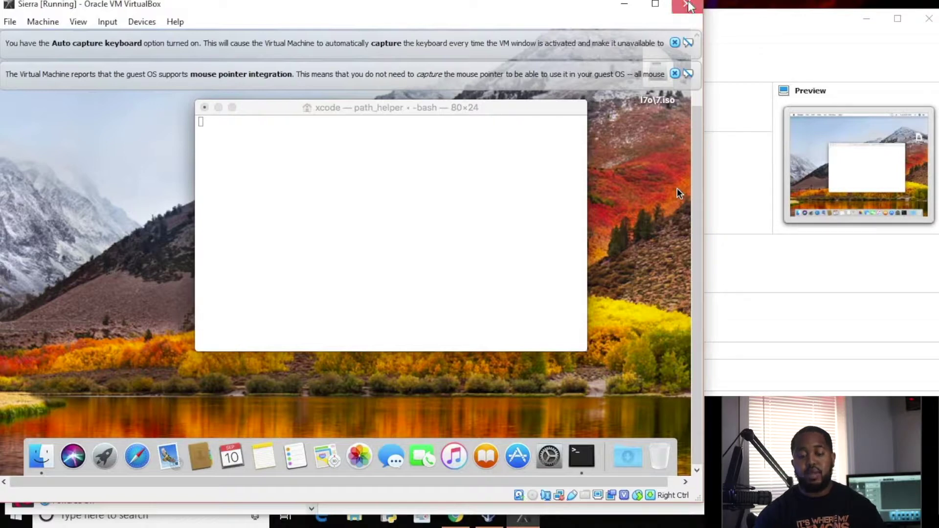
pyautogui.click(687, 5)
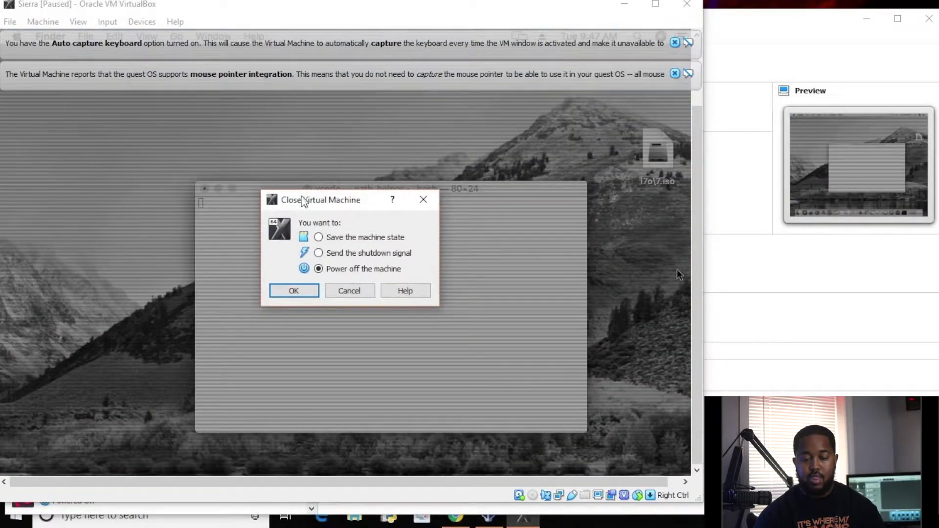
pyautogui.click(306, 290)
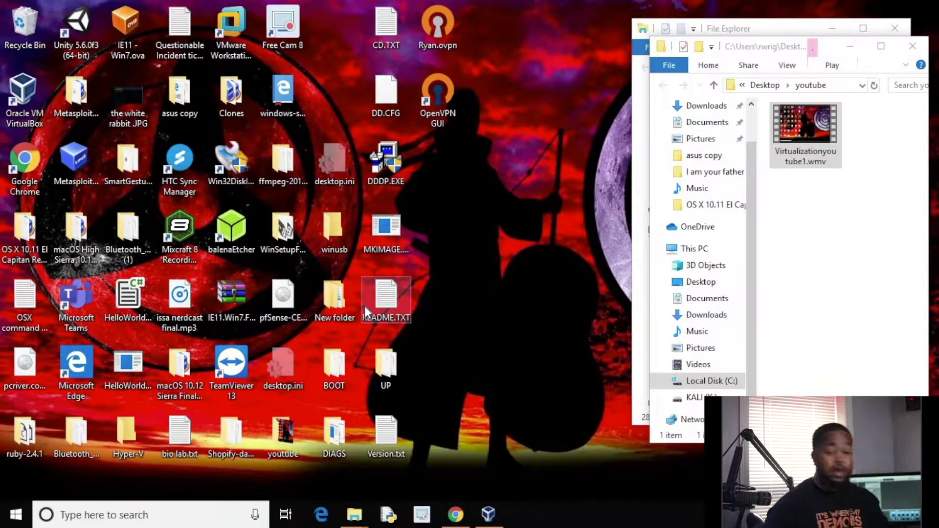
pyautogui.click(455, 516)
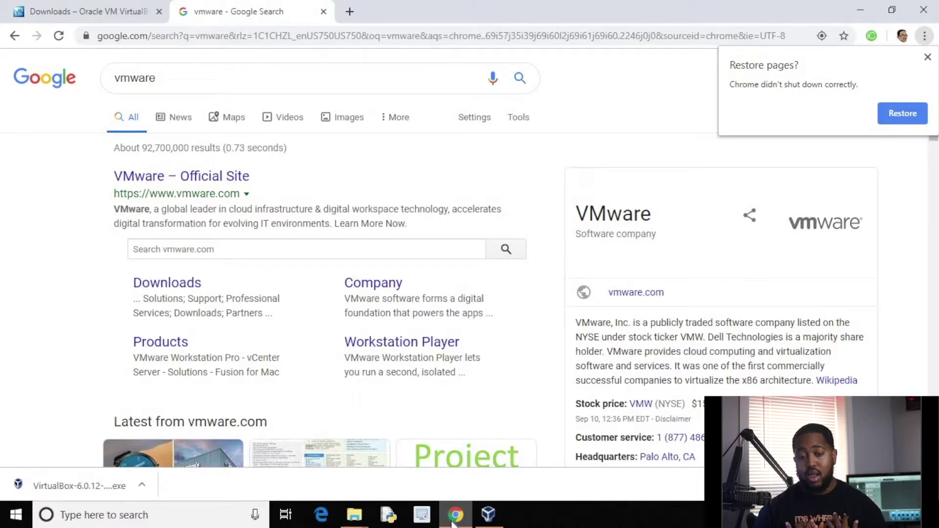
# Open a third Chrome tab beside the vmware search results.
pyautogui.click(351, 11)
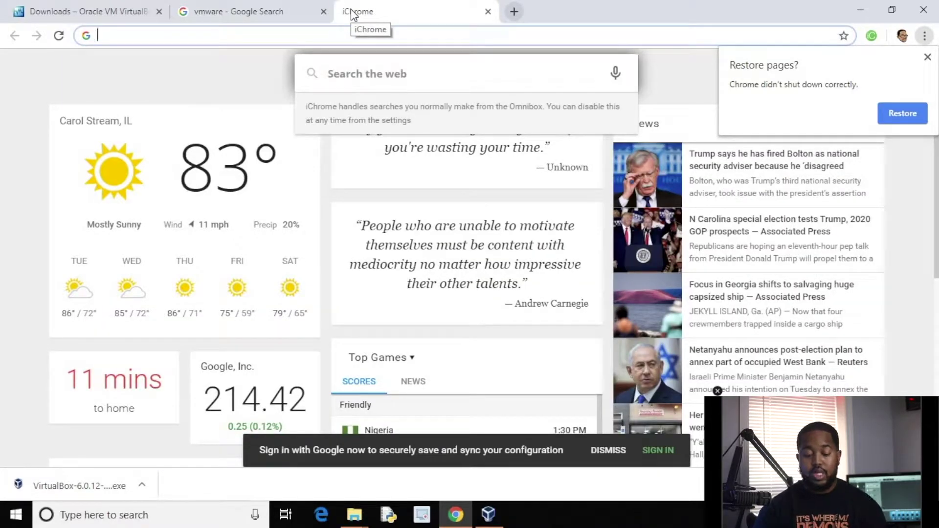
# Search for linux, change the query to ubuntu, and open the official ubuntu.com site.
pyautogui.write('linux')
pyautogui.press('Return')
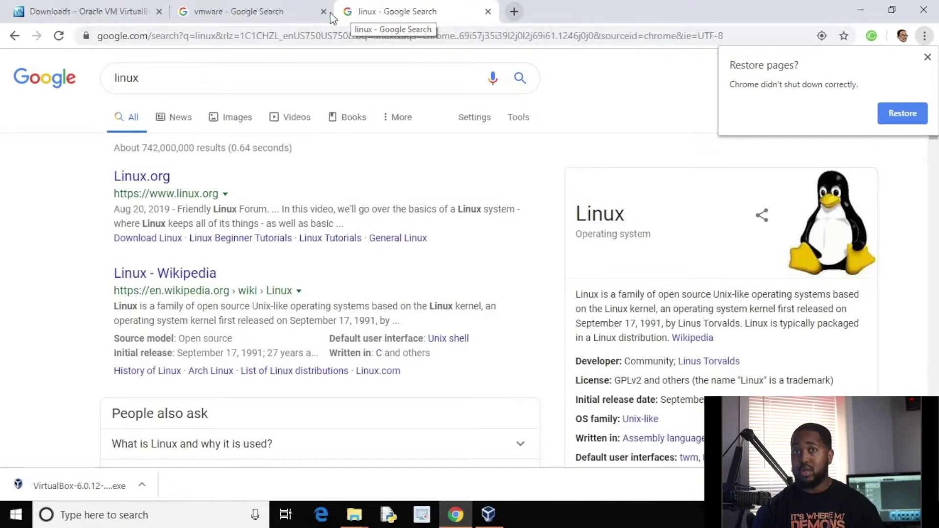
pyautogui.click(282, 73)
pyautogui.press('BackSpace')
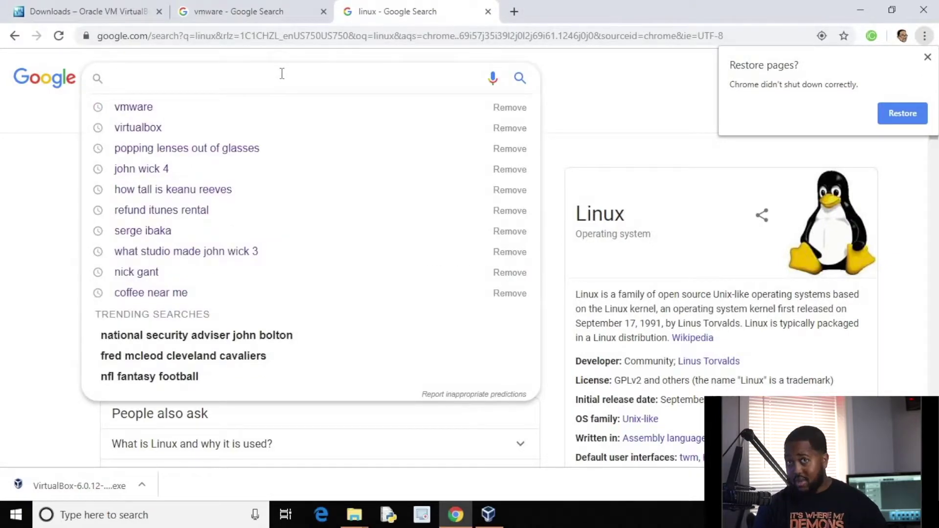
pyautogui.write('ubuntu')
pyautogui.press('Return')
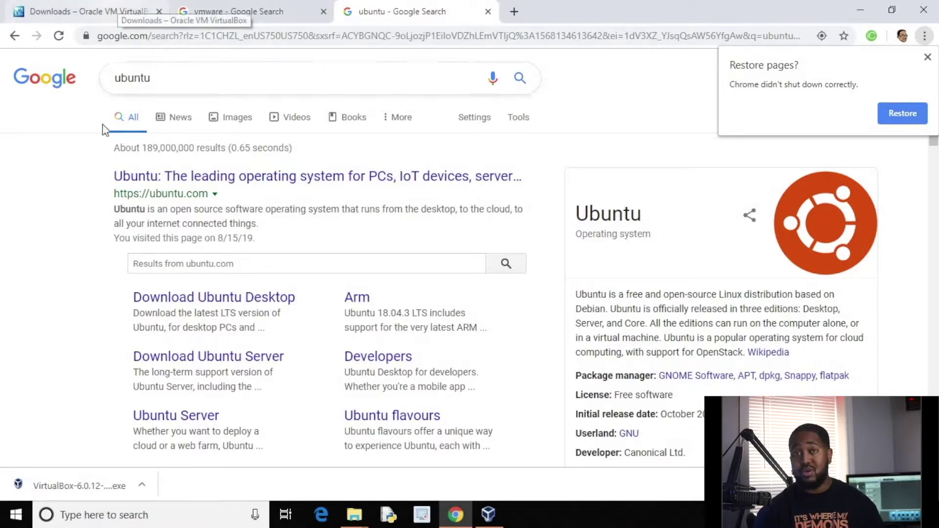
pyautogui.click(224, 176)
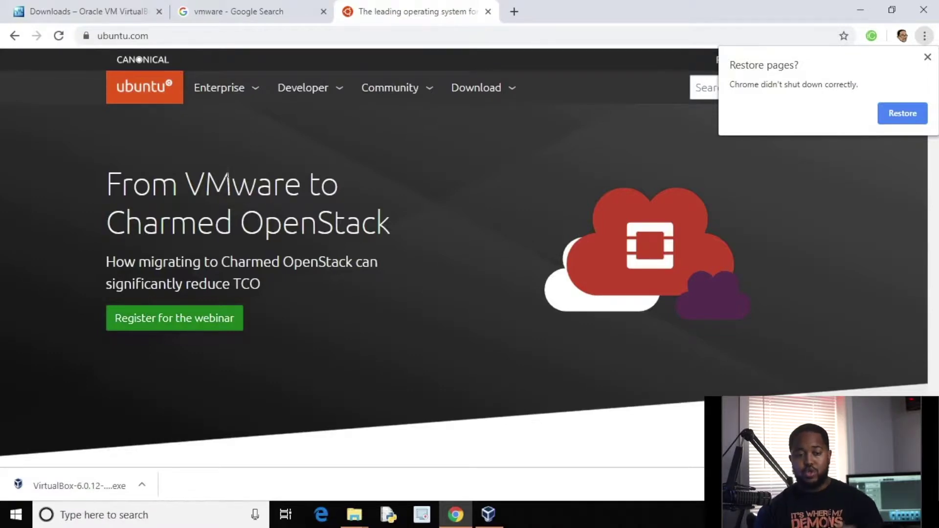
# Show the Ubuntu Desktop and Server downloads (18.04 LTS, 19.04) and dismiss the restore-pages prompt.
pyautogui.click(514, 88)
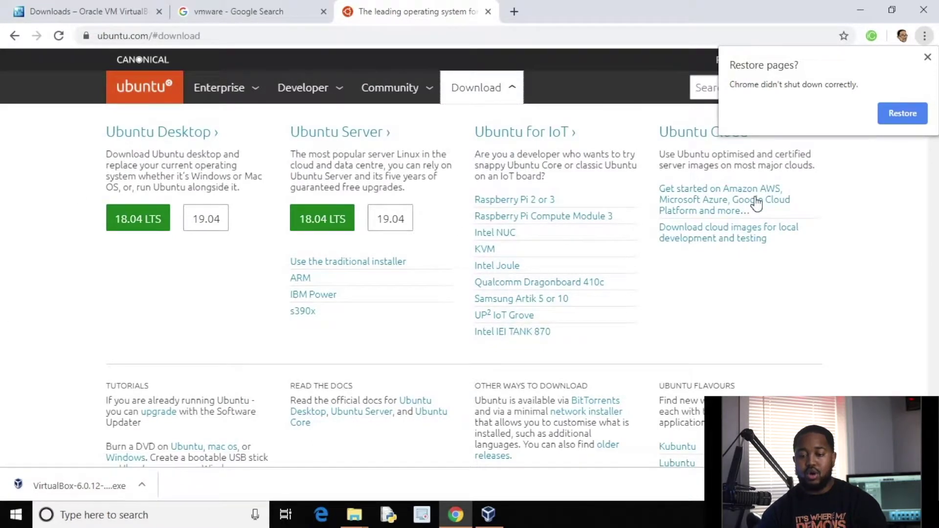
pyautogui.click(927, 57)
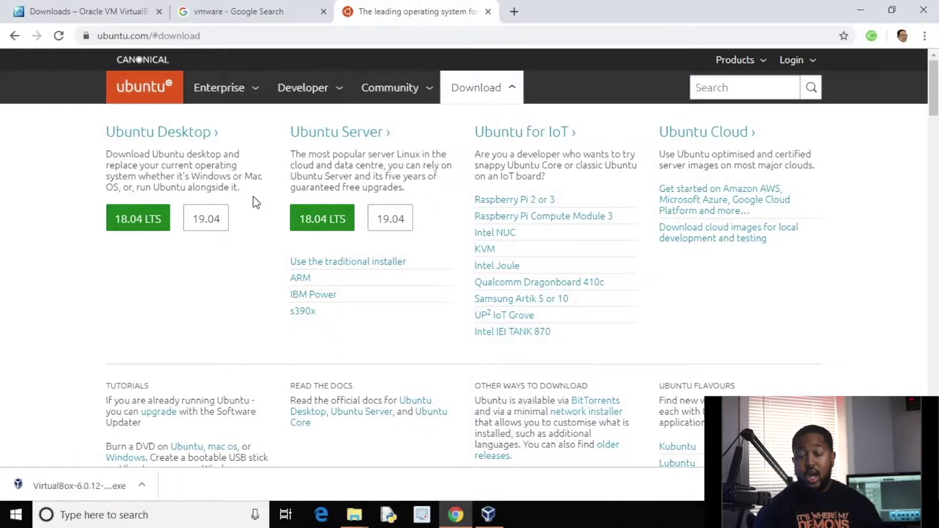
# In a fourth tab, search 'windows evaluation' and open the Microsoft Evaluation Center result.
pyautogui.click(517, 10)
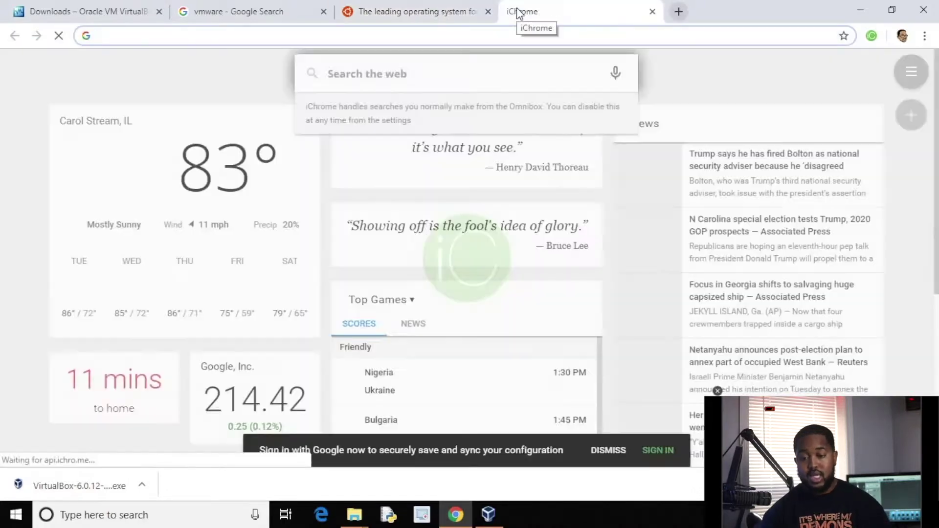
pyautogui.write('windows')
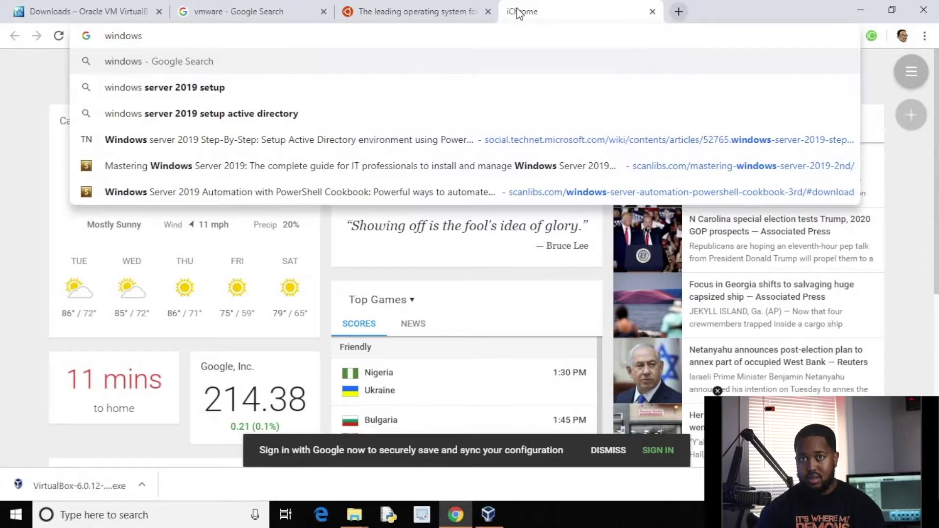
pyautogui.write(' ev')
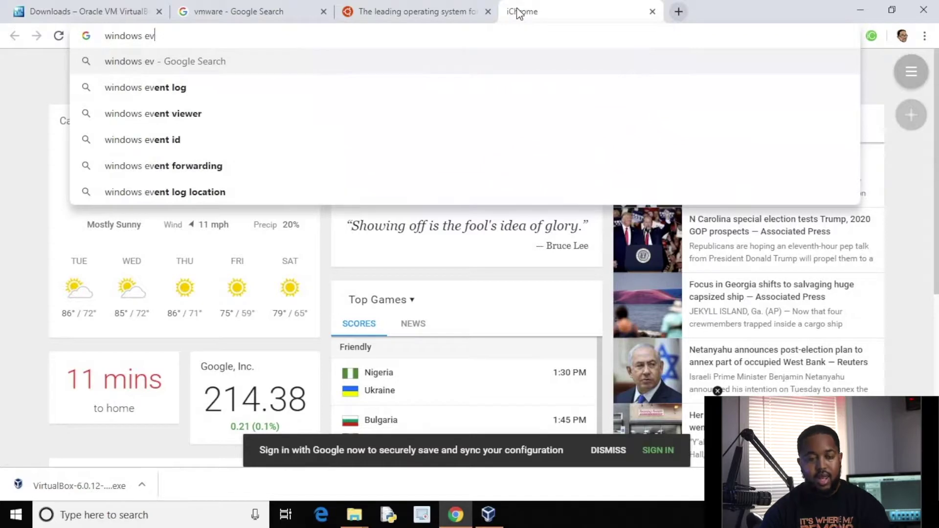
pyautogui.write('aluation')
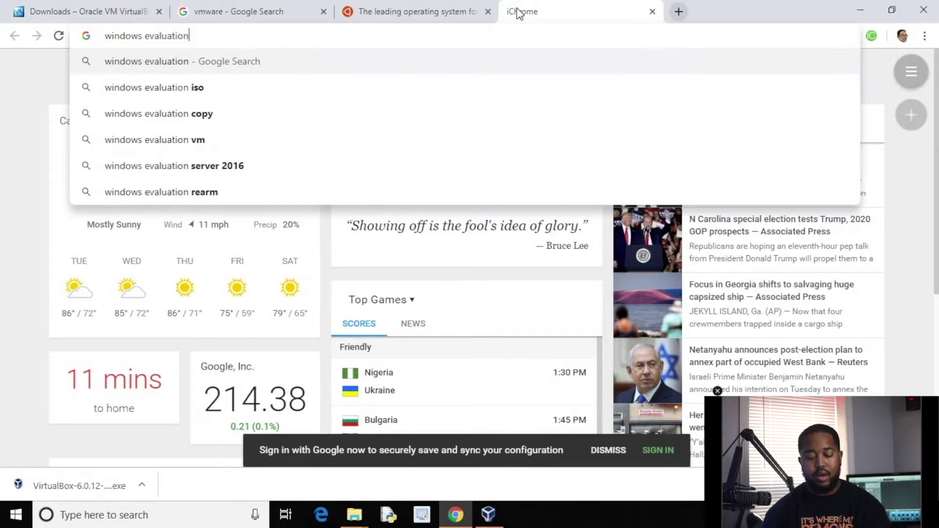
pyautogui.press('Return')
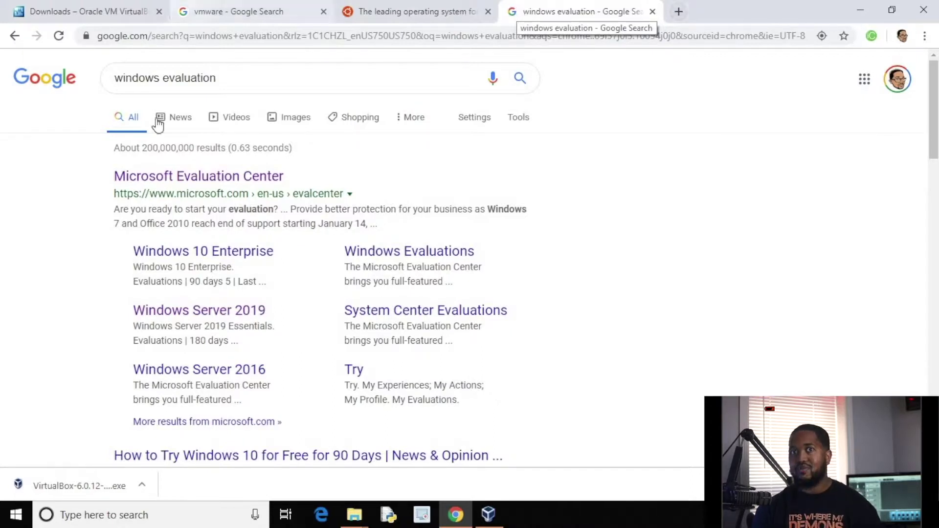
pyautogui.click(171, 177)
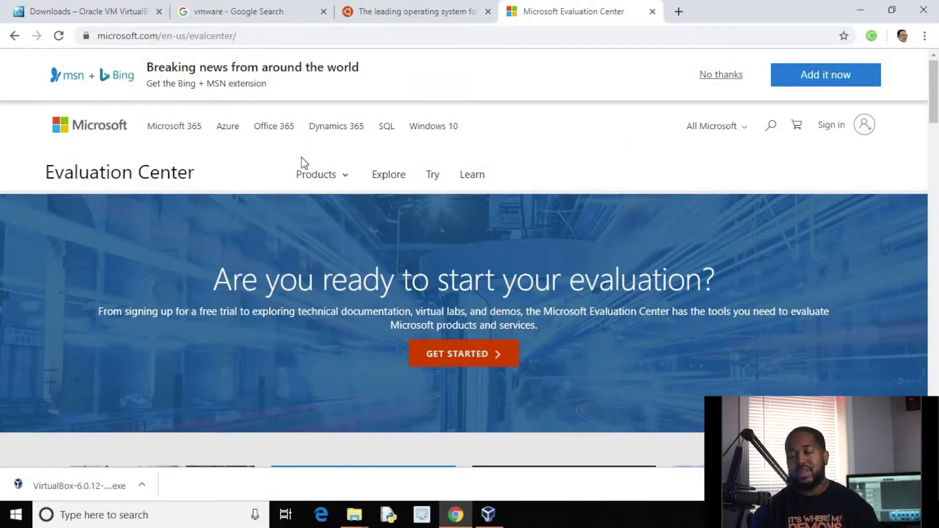
# Go from GET STARTED through the Windows products to the Windows 10 Enterprise evaluation page.
pyautogui.click(439, 348)
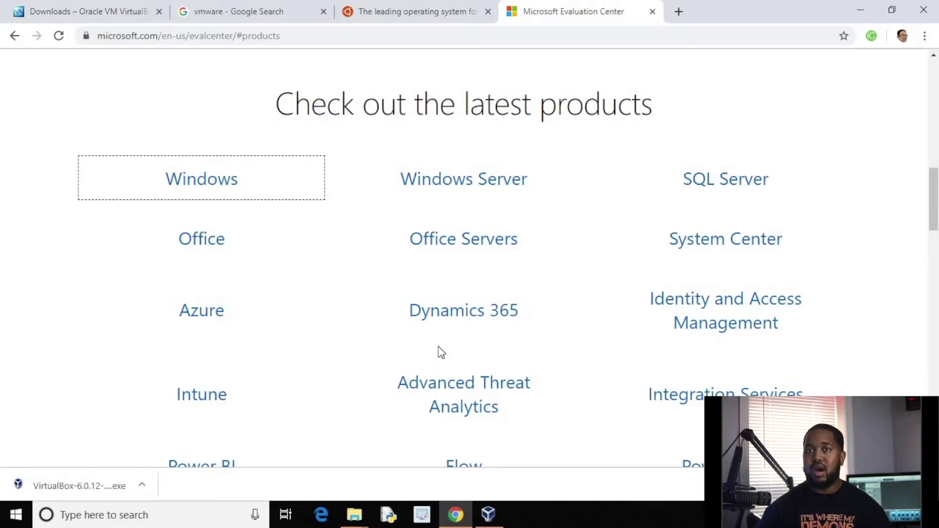
pyautogui.click(201, 192)
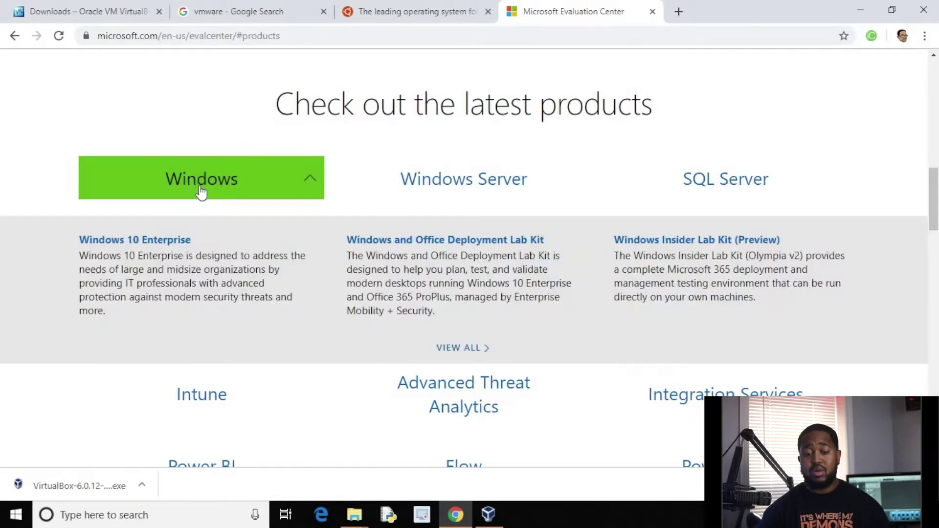
pyautogui.click(173, 240)
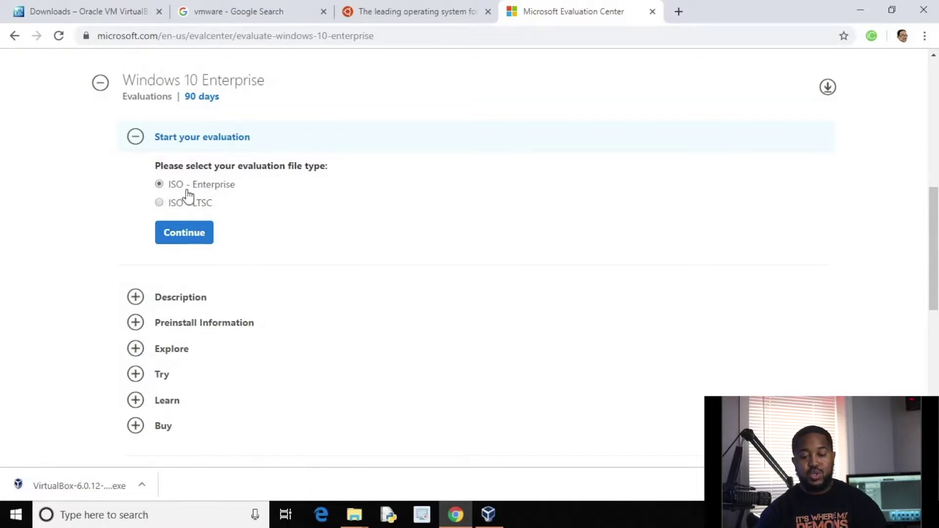
# Continue with ISO - Enterprise to the registration form, then open a fifth tab.
pyautogui.click(190, 239)
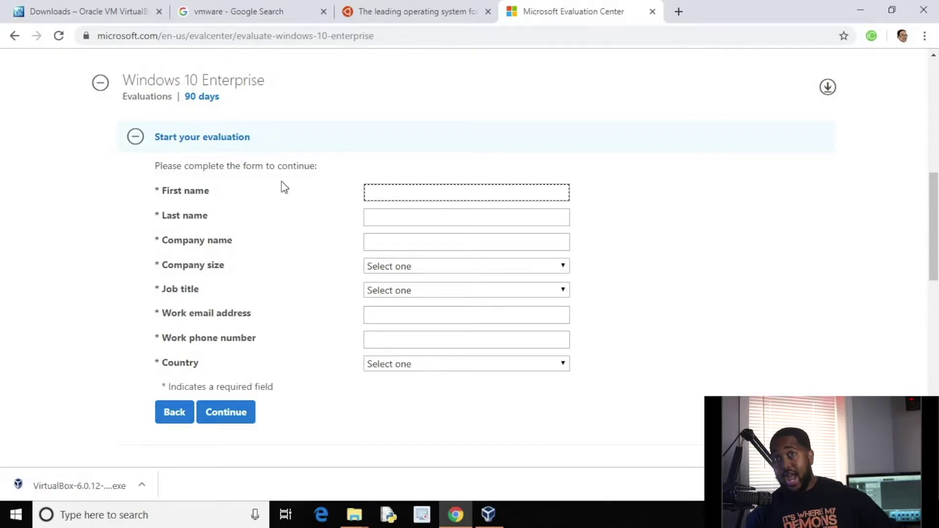
pyautogui.click(680, 12)
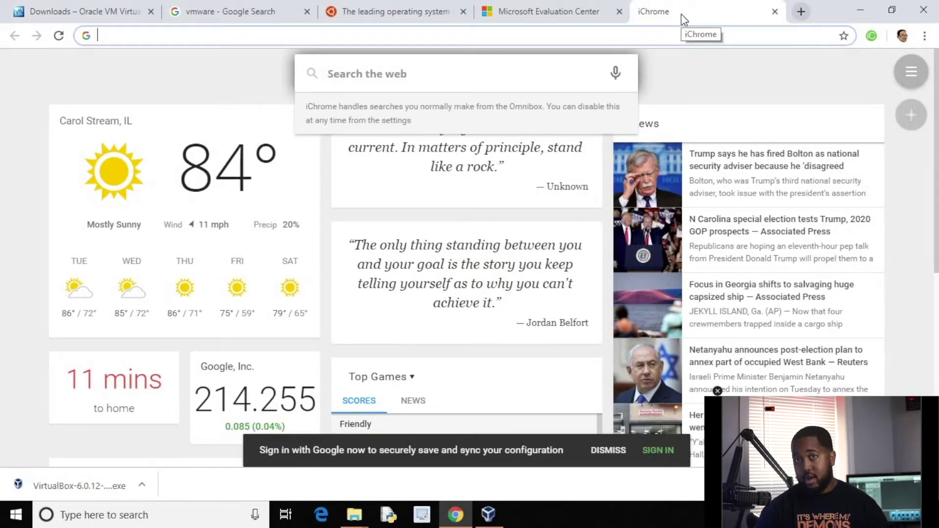
# Open the AWS sign-in page and choose to create a new AWS account.
pyautogui.click(451, 313)
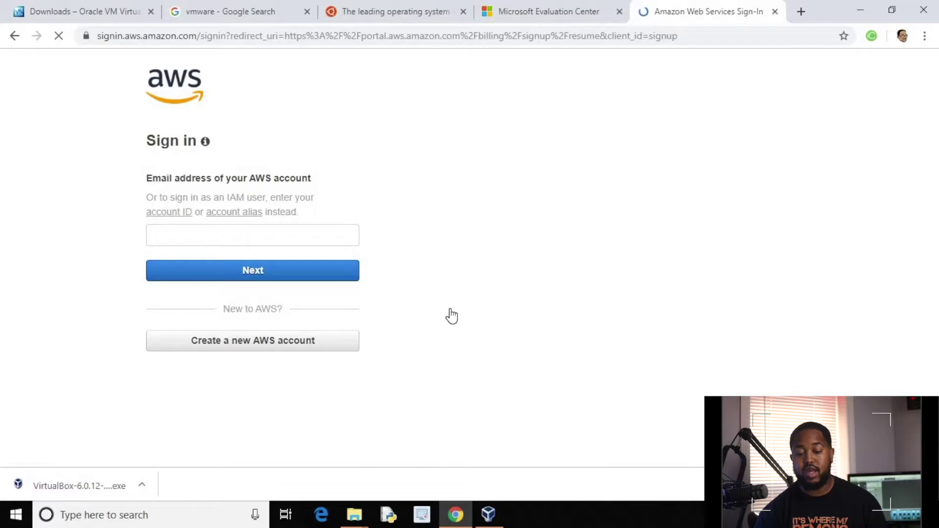
pyautogui.click(288, 345)
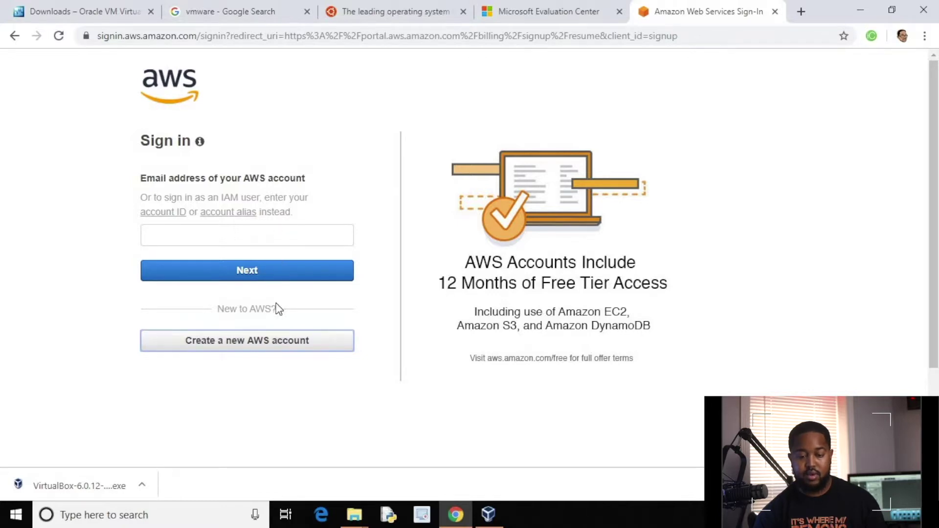
pyautogui.click(272, 345)
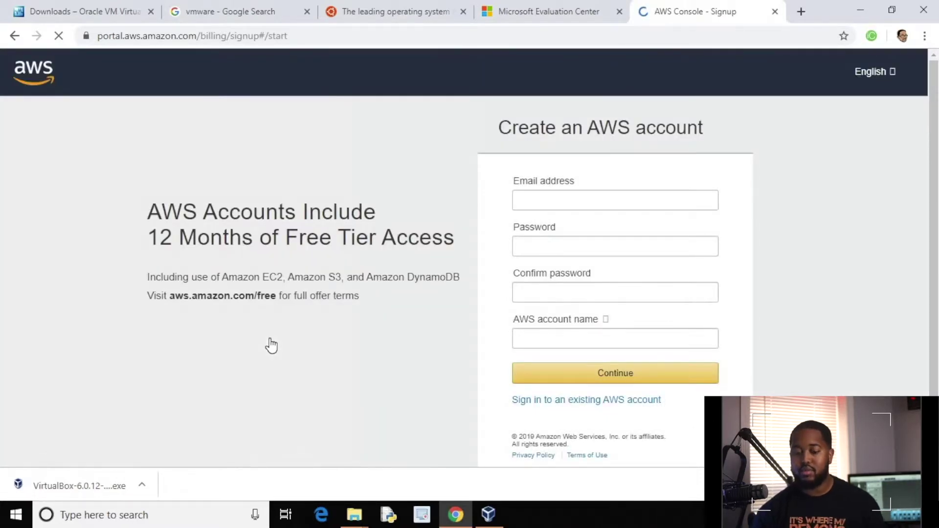
# Enter the account e-mail address, the password, and its confirmation.
pyautogui.click(651, 204)
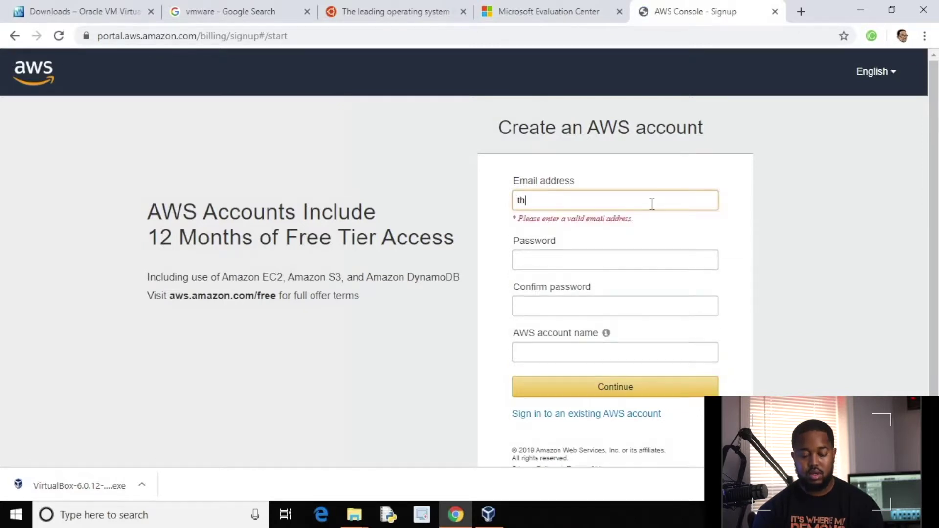
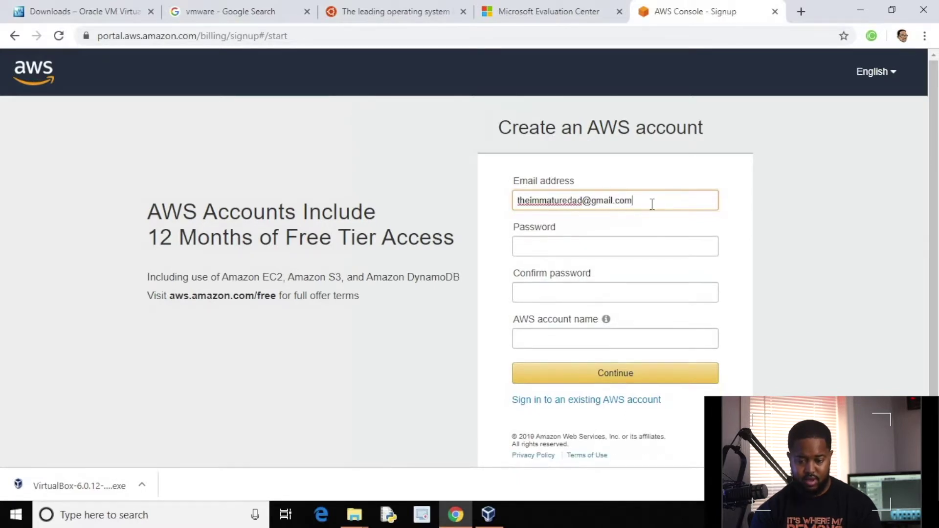
pyautogui.press('Tab')
pyautogui.write('••••••')
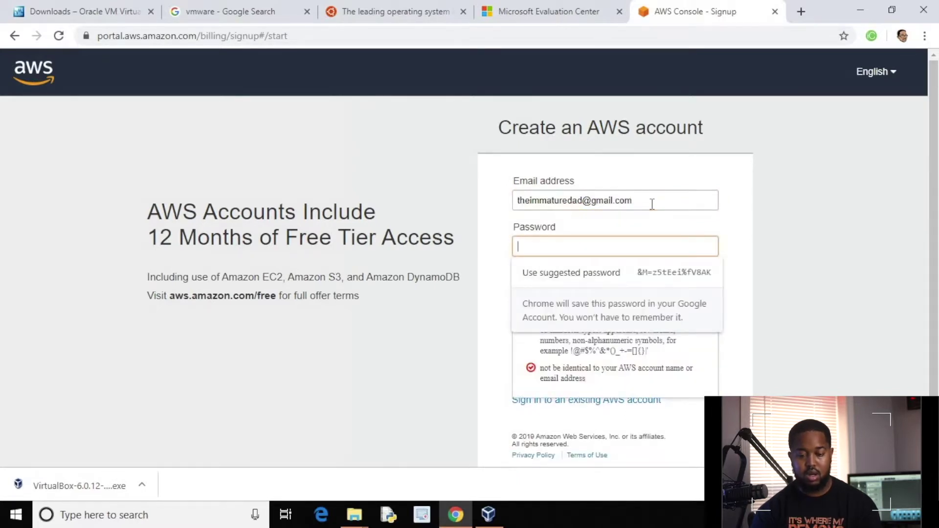
pyautogui.write('•••••')
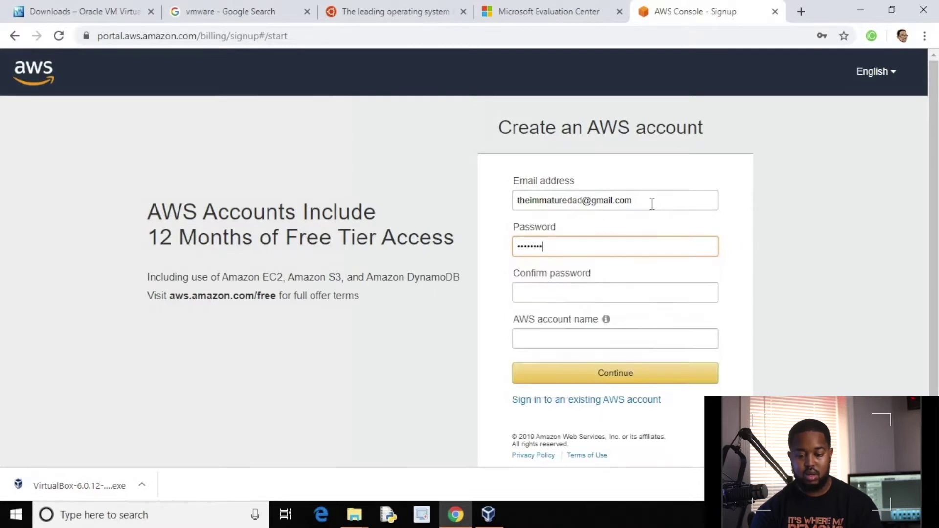
pyautogui.press('Tab')
pyautogui.write('••••••••')
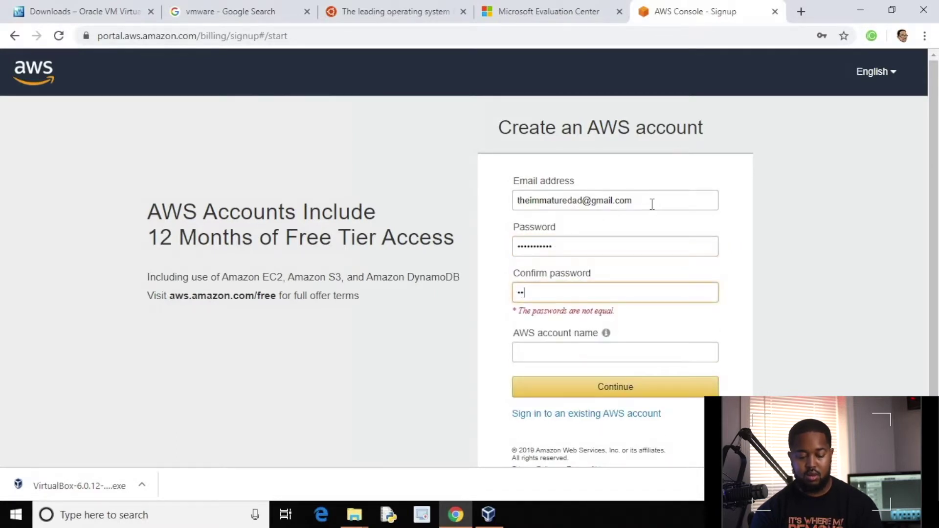
pyautogui.press('BackSpace')
pyautogui.press('BackSpace')
pyautogui.press('BackSpace')
pyautogui.press('BackSpace')
pyautogui.press('BackSpace')
pyautogui.press('BackSpace')
pyautogui.press('BackSpace')
pyautogui.press('BackSpace')
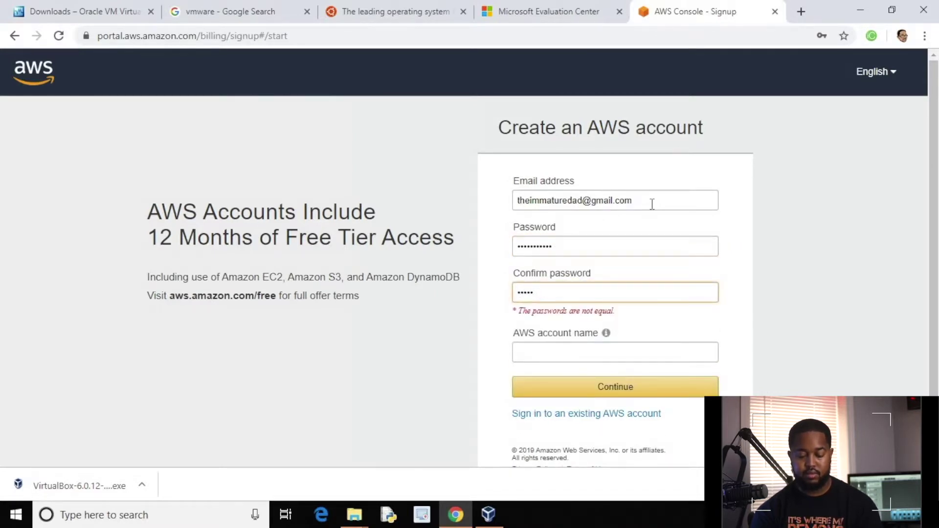
pyautogui.write('••••••••••')
# Fill in the AWS account name and retype the confirmation password.
pyautogui.press('Tab')
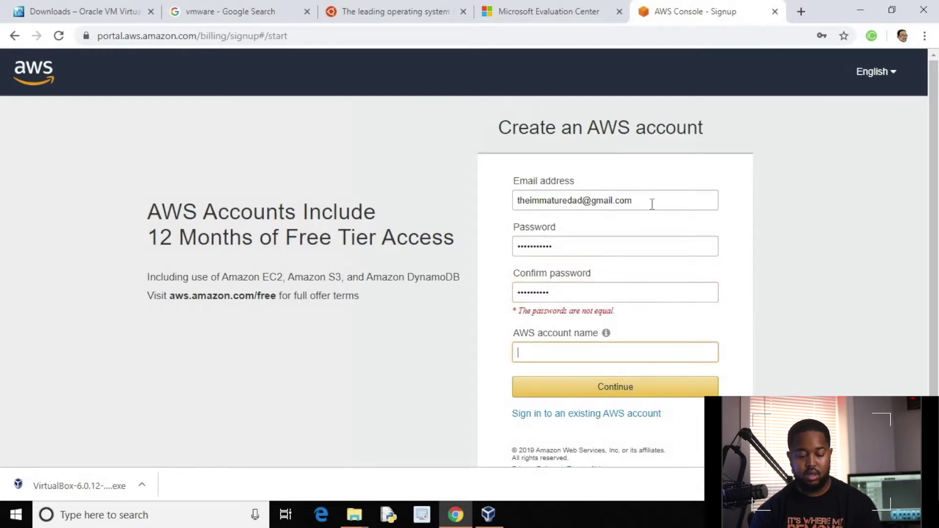
pyautogui.write('theimmaturedad')
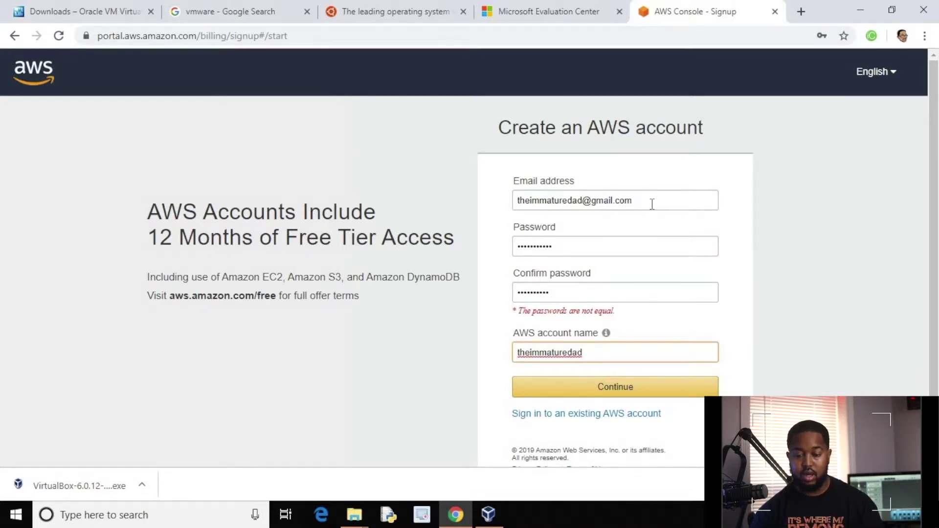
pyautogui.doubleClick(578, 285)
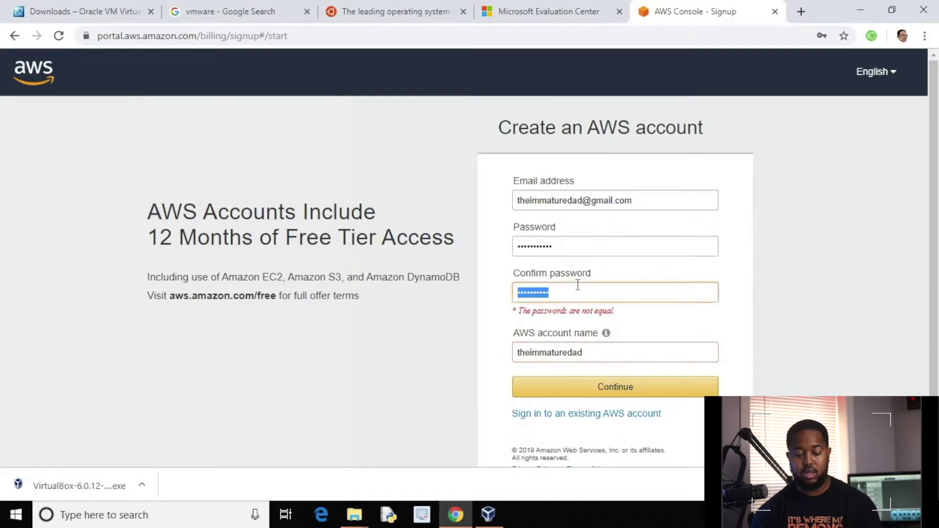
pyautogui.write('********')
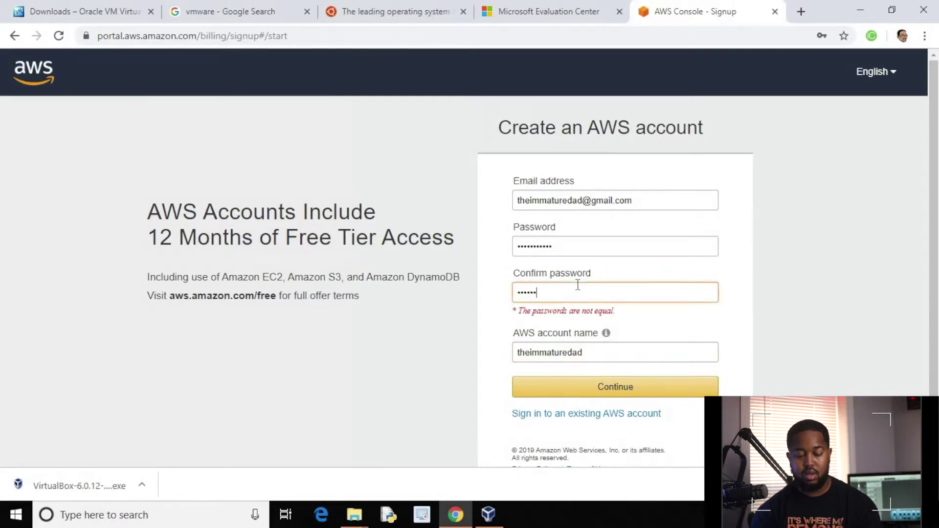
pyautogui.write('**')
pyautogui.hotkey('shift', 'Tab')
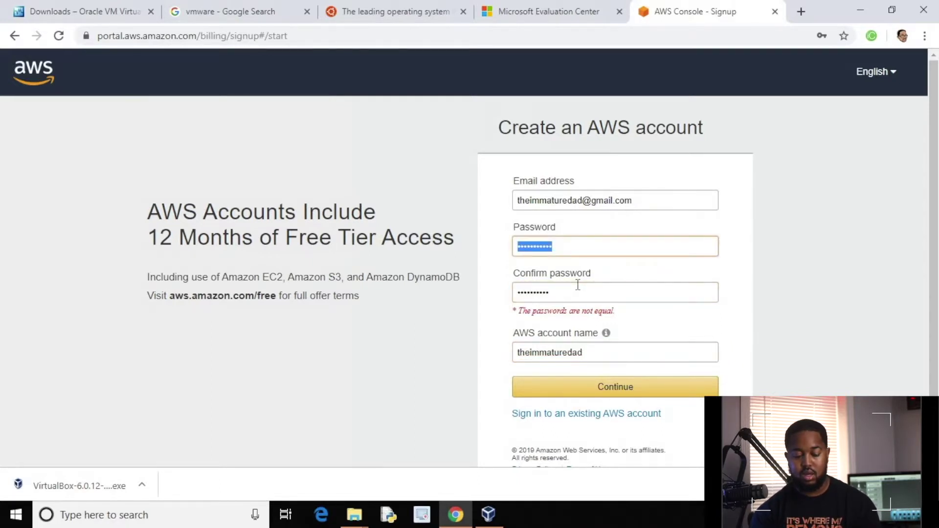
pyautogui.write('**********')
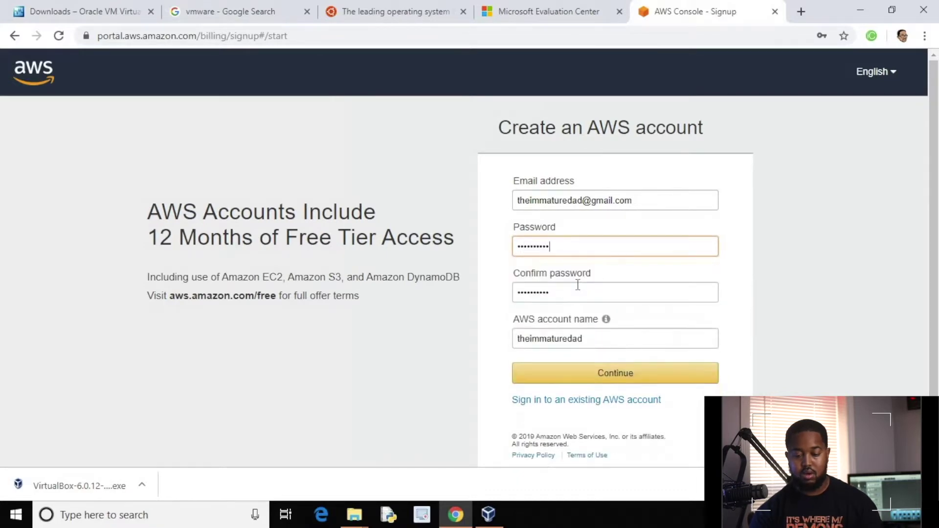
# Submit the account details, decline saving the password, choose Personal and enter the phone number.
pyautogui.click(593, 377)
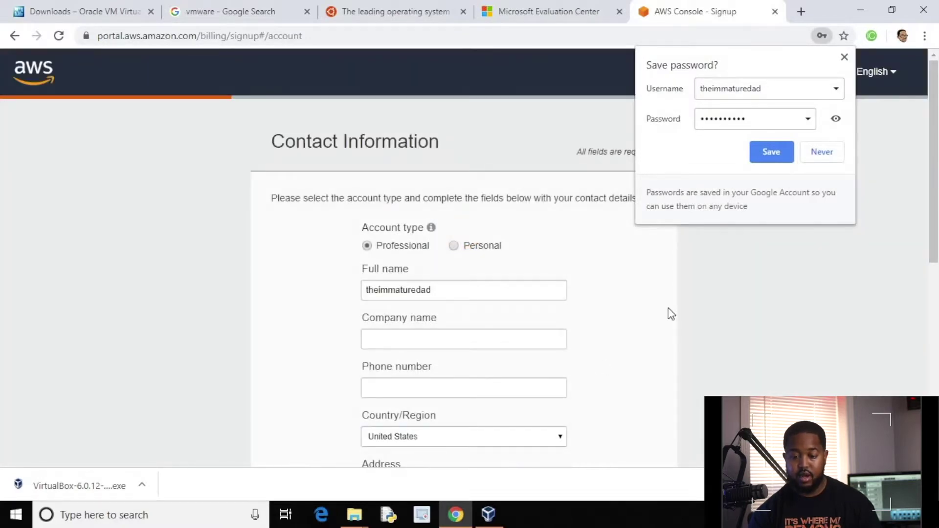
pyautogui.click(828, 152)
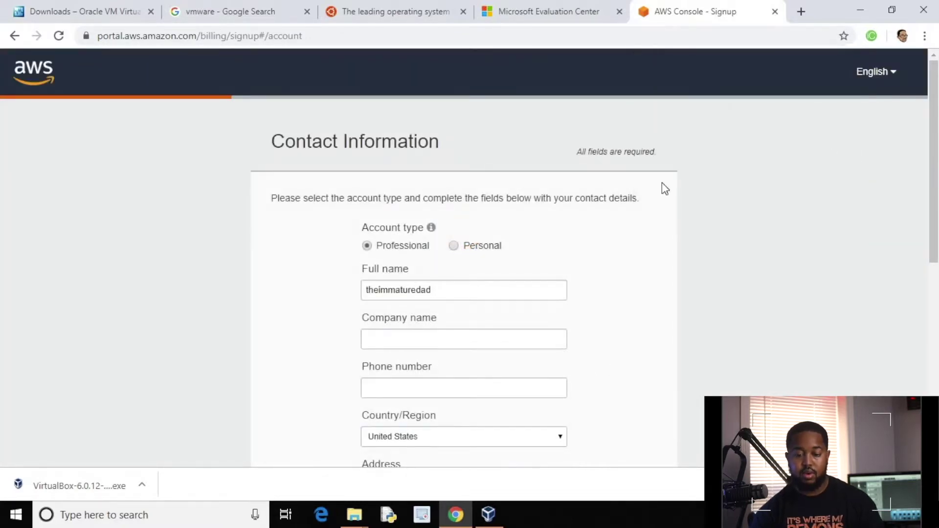
pyautogui.click(464, 249)
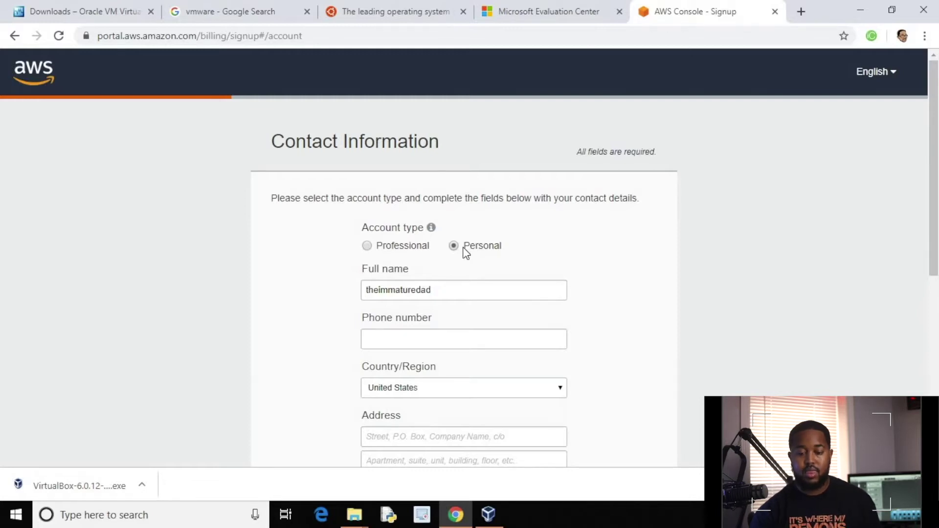
pyautogui.click(461, 340)
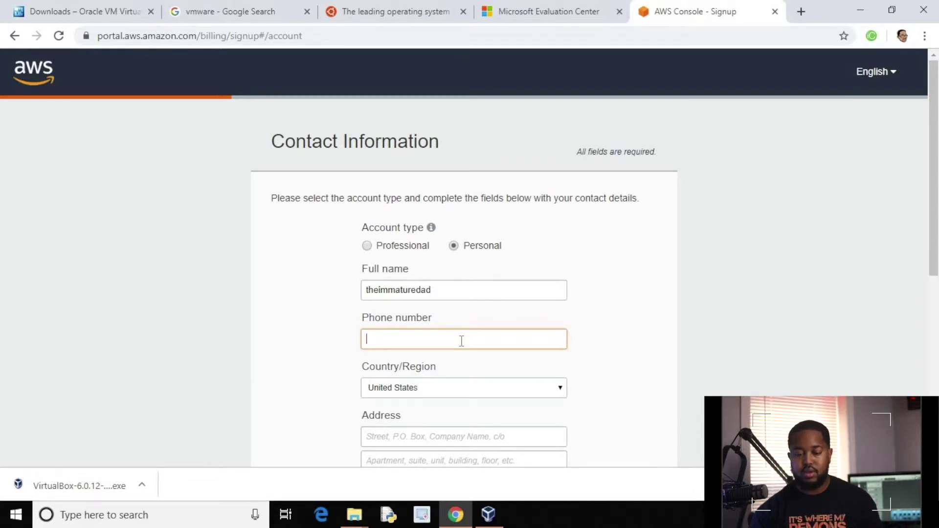
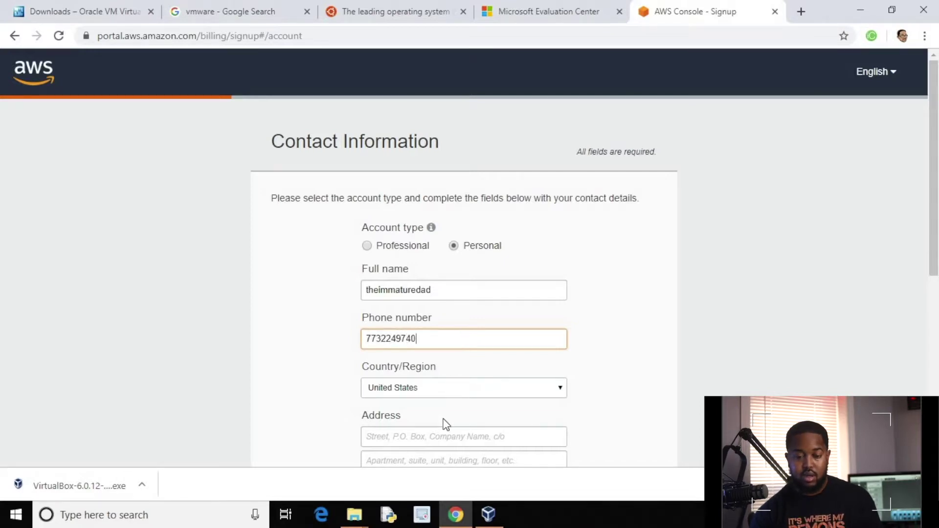
pyautogui.scroll(-3, 445, 423)
pyautogui.scroll(-2, 445, 424)
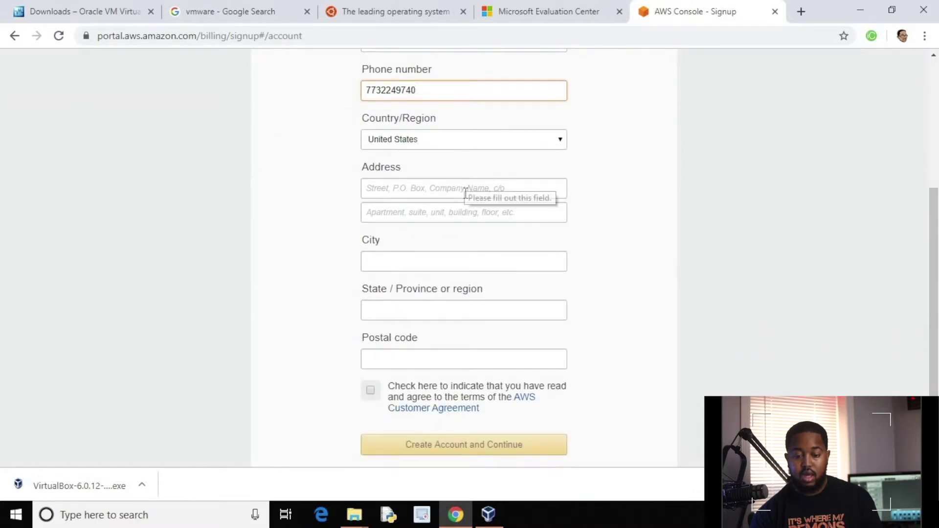
pyautogui.scroll(-2, 468, 254)
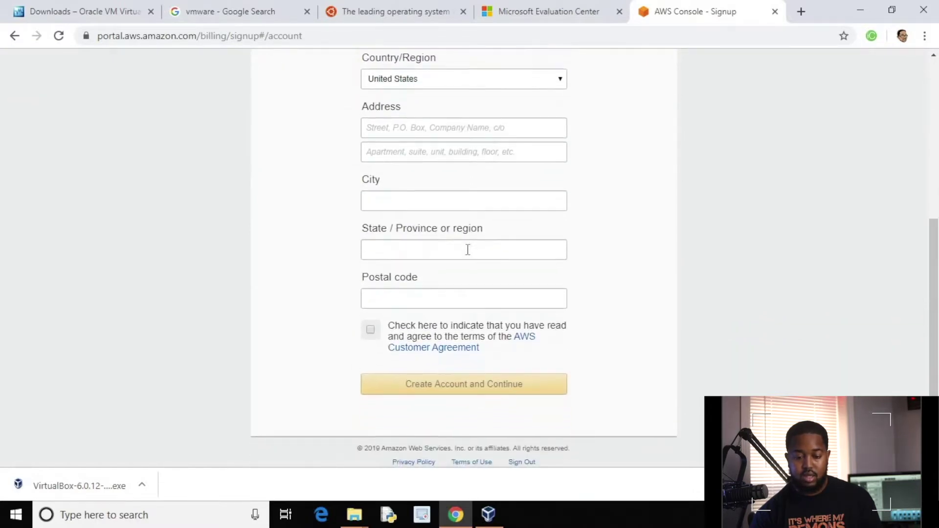
pyautogui.scroll(3, 460, 151)
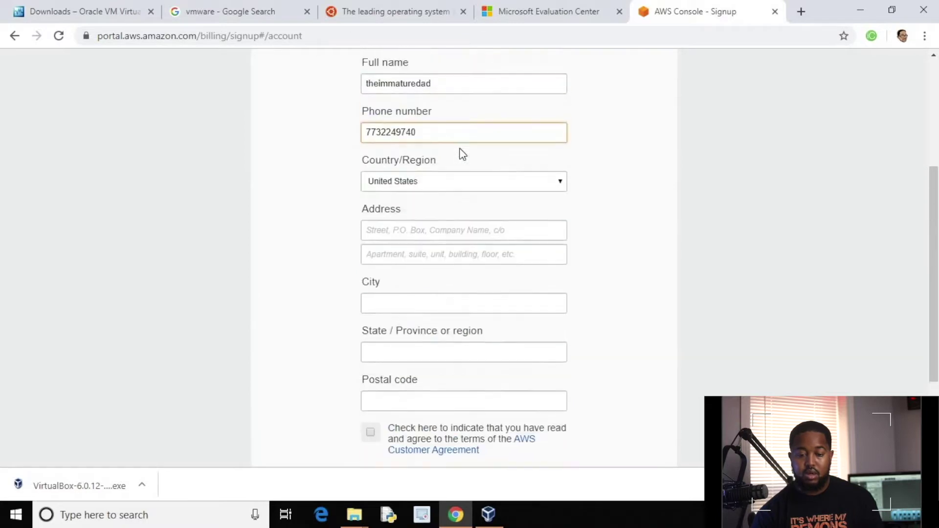
# Fill in the contact's street address, city, state and postal code.
pyautogui.click(446, 232)
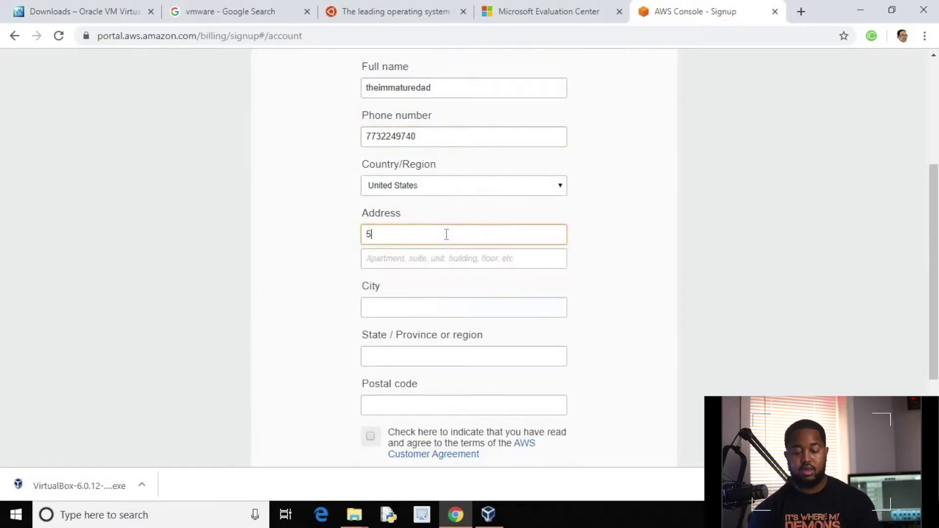
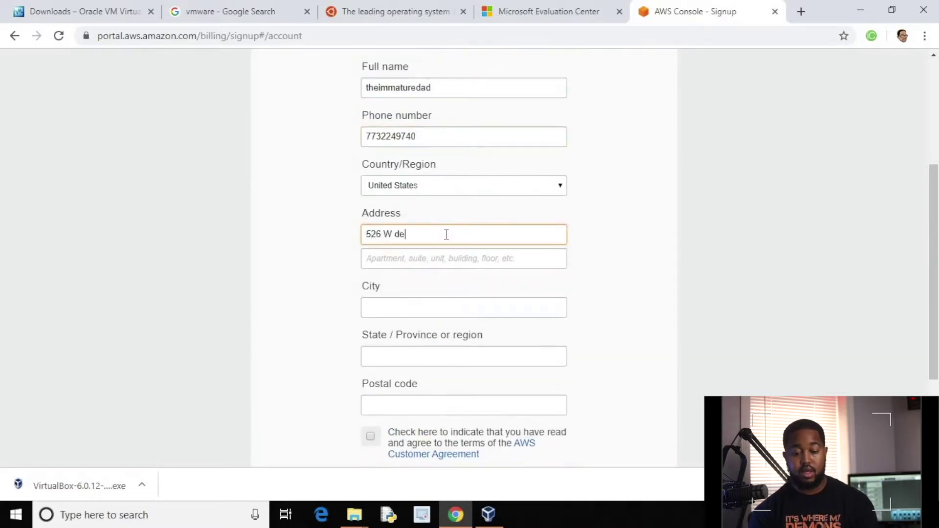
pyautogui.press('Tab')
pyautogui.press('Tab')
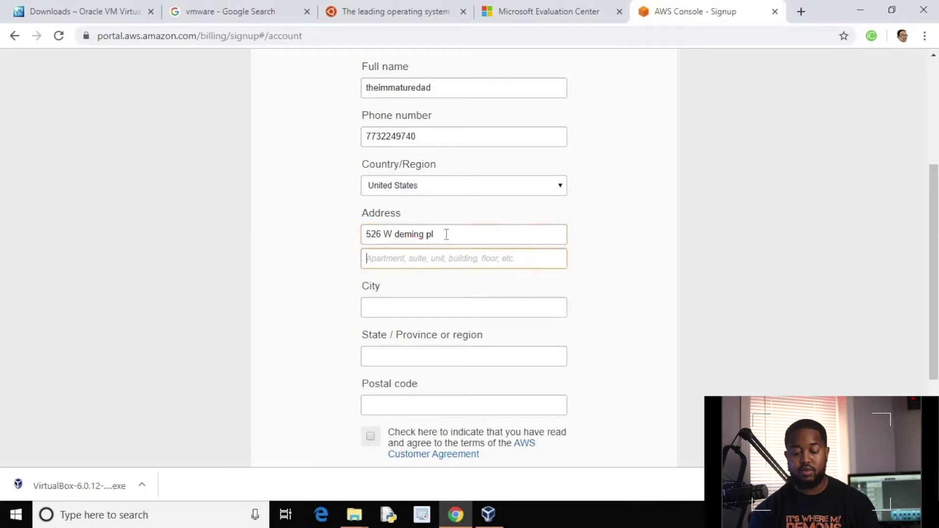
pyautogui.write('Chicago')
pyautogui.press('Tab')
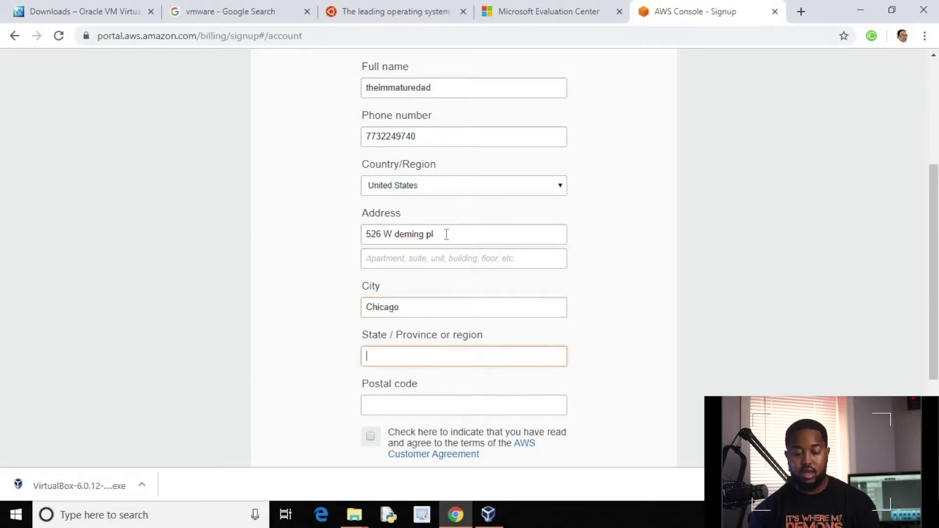
pyautogui.write('IL')
pyautogui.press('Escape')
pyautogui.press('Tab')
pyautogui.write('60')
pyautogui.press('BackSpace')
pyautogui.write('0614')
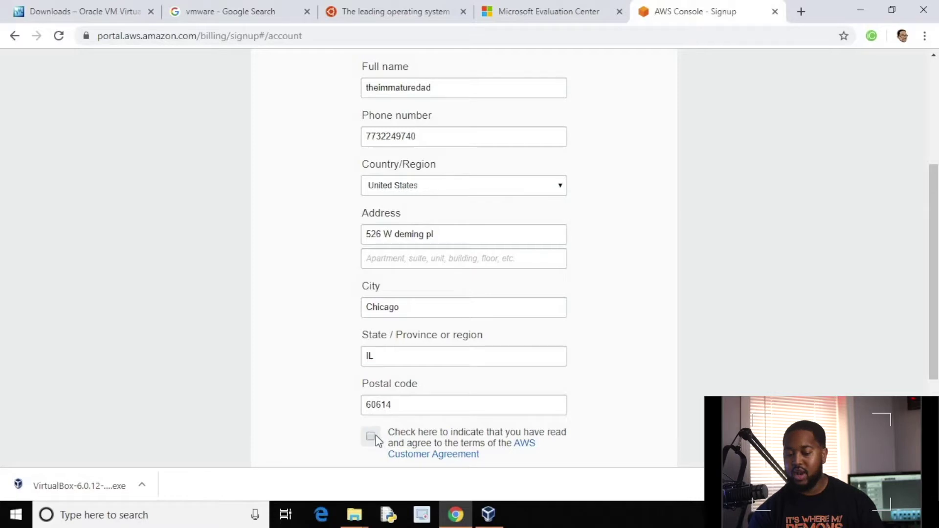
# Accept the AWS Customer Agreement and submit to reach Payment Information.
pyautogui.scroll(-3, 376, 438)
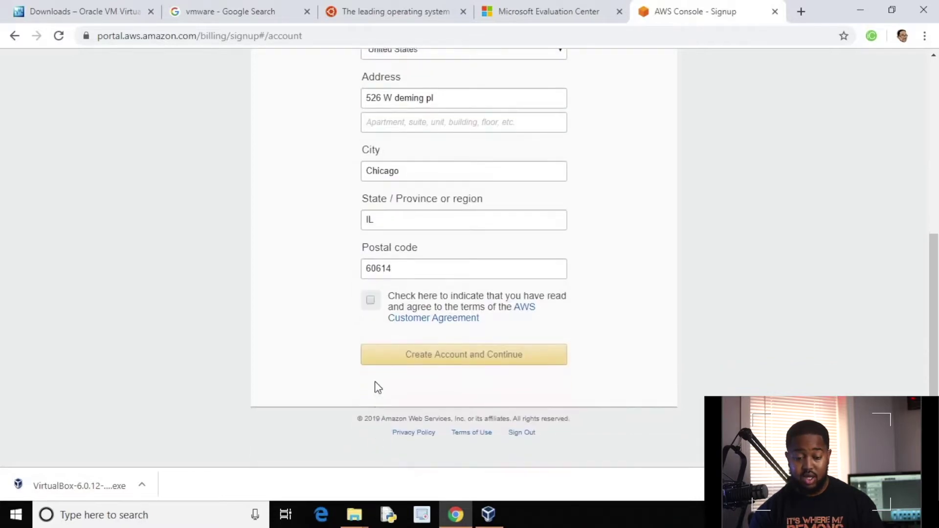
pyautogui.click(370, 300)
pyautogui.click(412, 355)
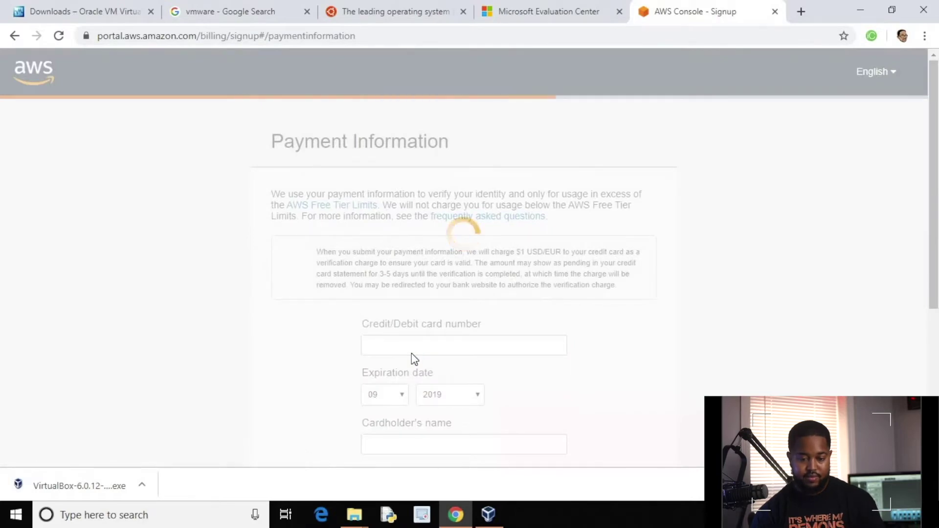
pyautogui.scroll(-5, 466, 307)
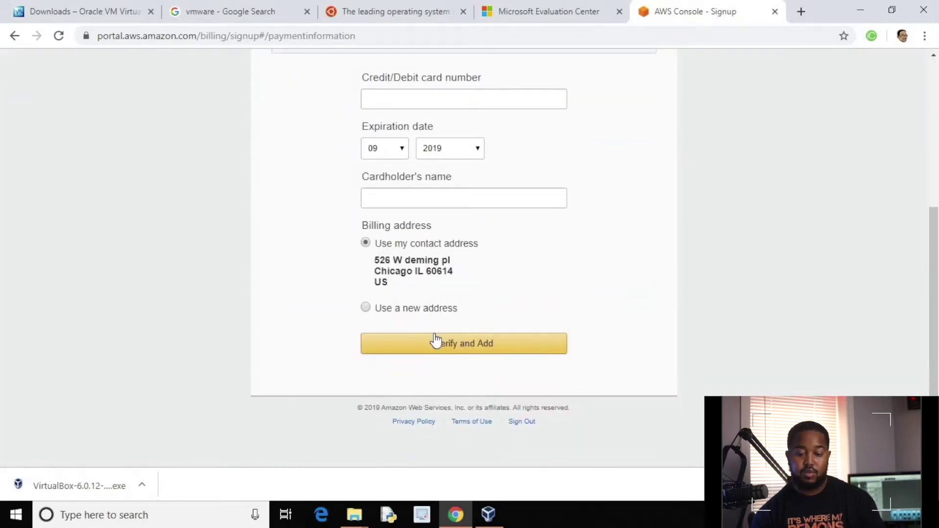
pyautogui.scroll(5, 436, 341)
pyautogui.scroll(-1, 436, 339)
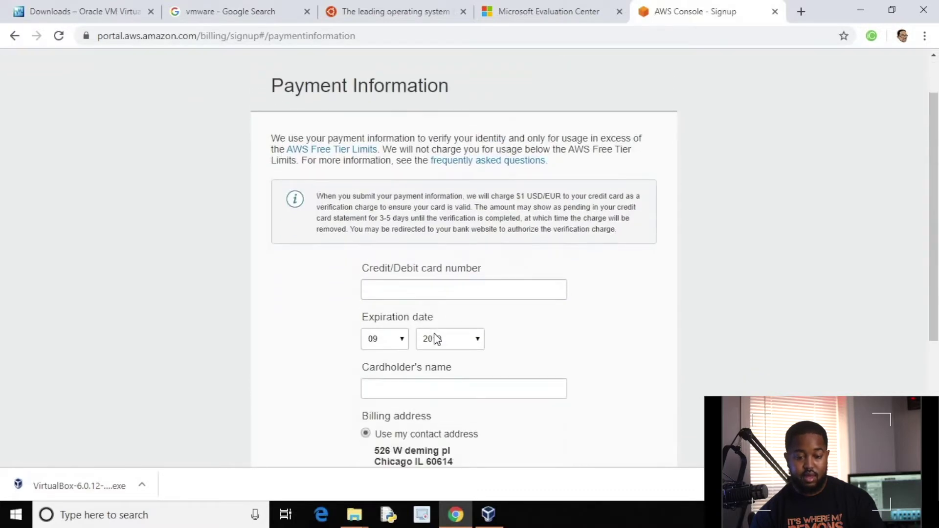
pyautogui.click(445, 297)
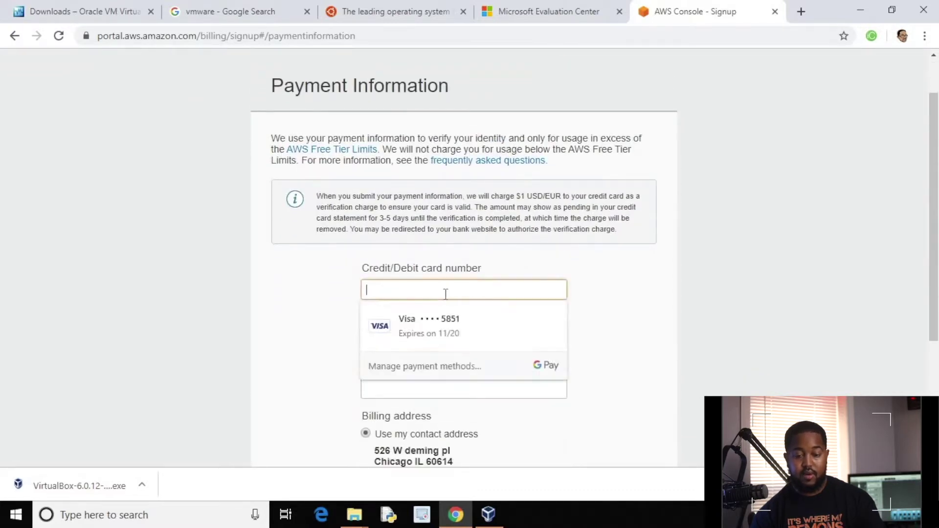
pyautogui.click(449, 259)
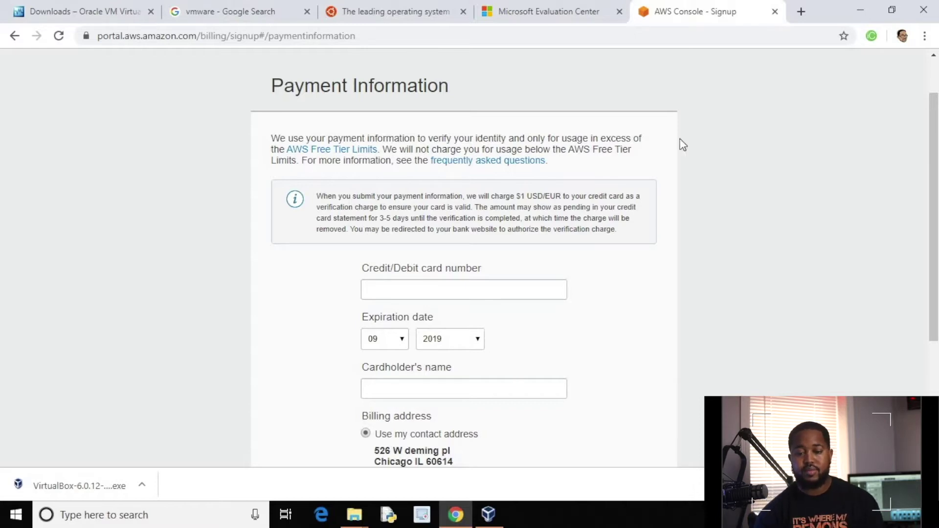
pyautogui.click(623, 32)
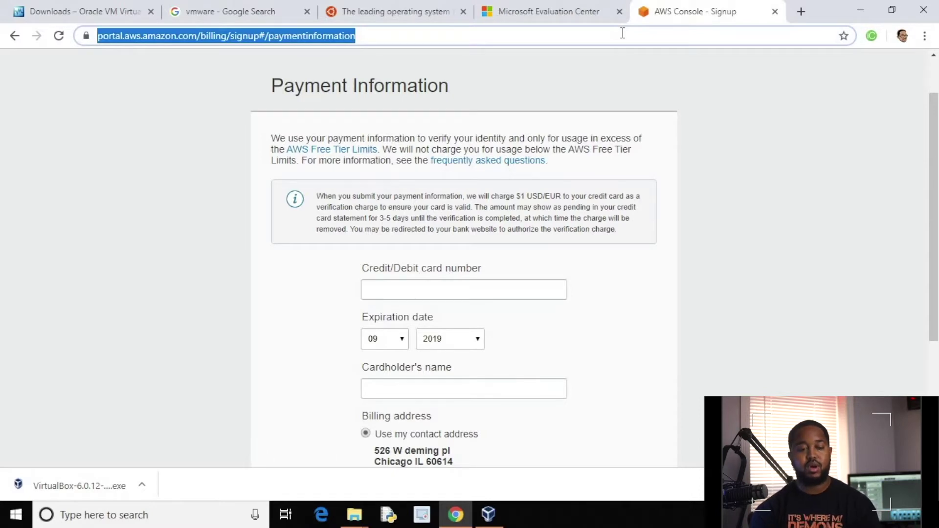
# Search for winrar and open the win-rar.com page offering WinRAR 5.71.
pyautogui.write('winrar')
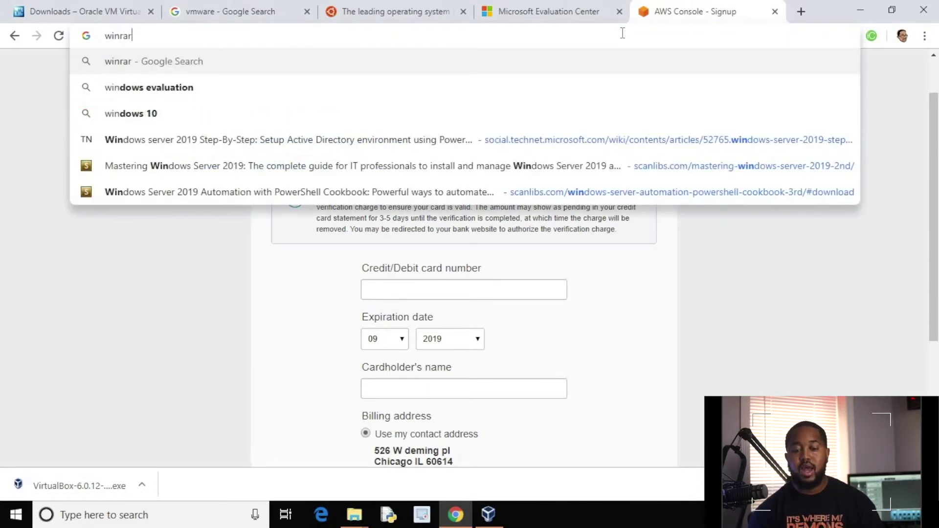
pyautogui.press('Return')
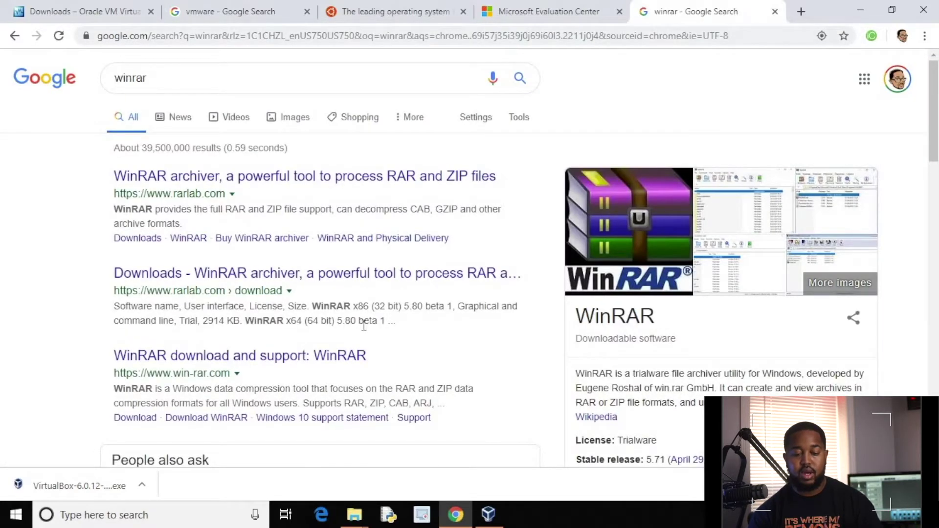
pyautogui.click(292, 362)
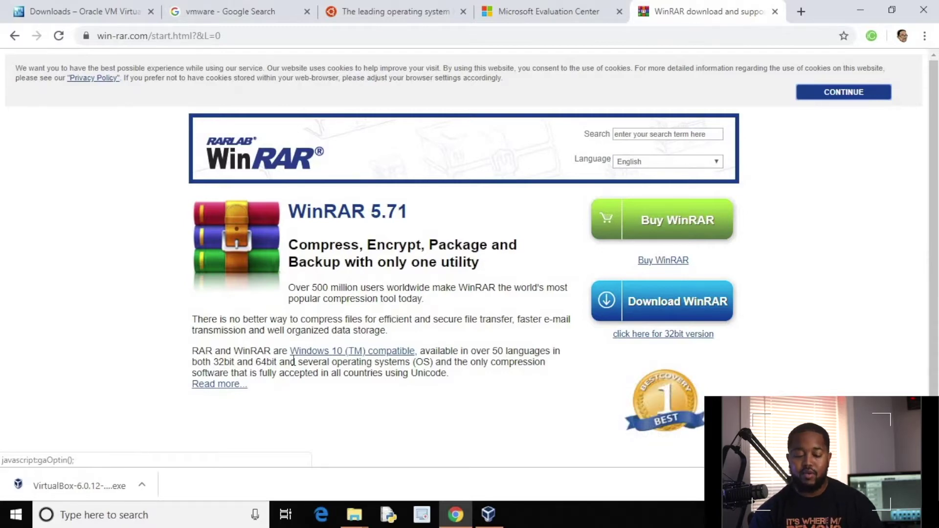
pyautogui.click(88, 520)
pyautogui.write('winrar')
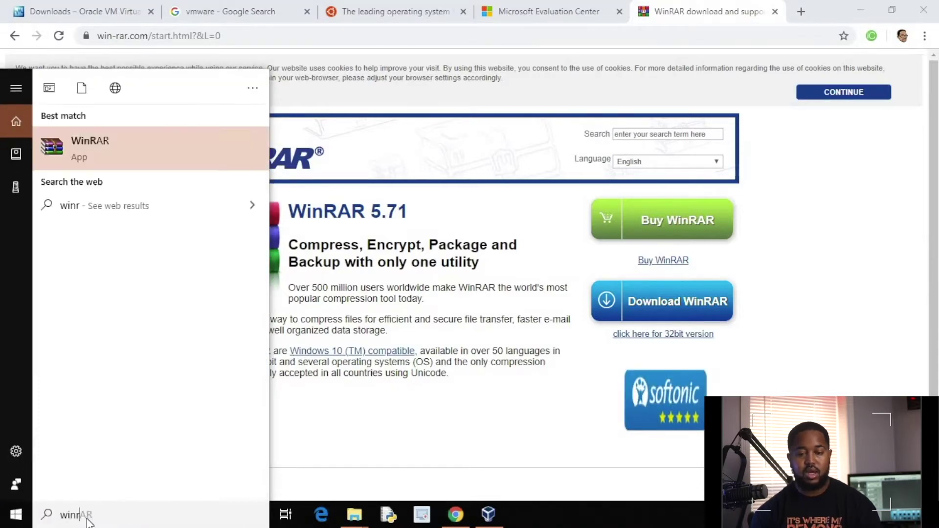
pyautogui.press('Return')
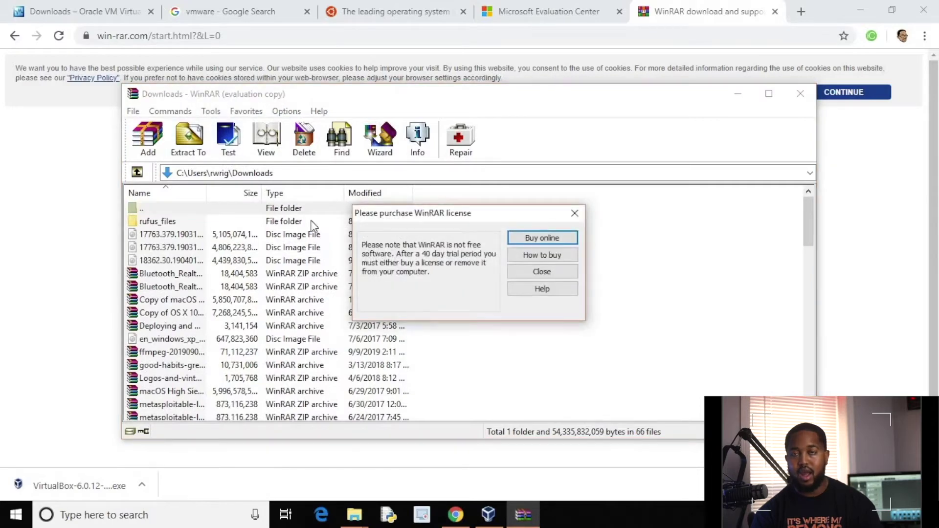
pyautogui.click(525, 273)
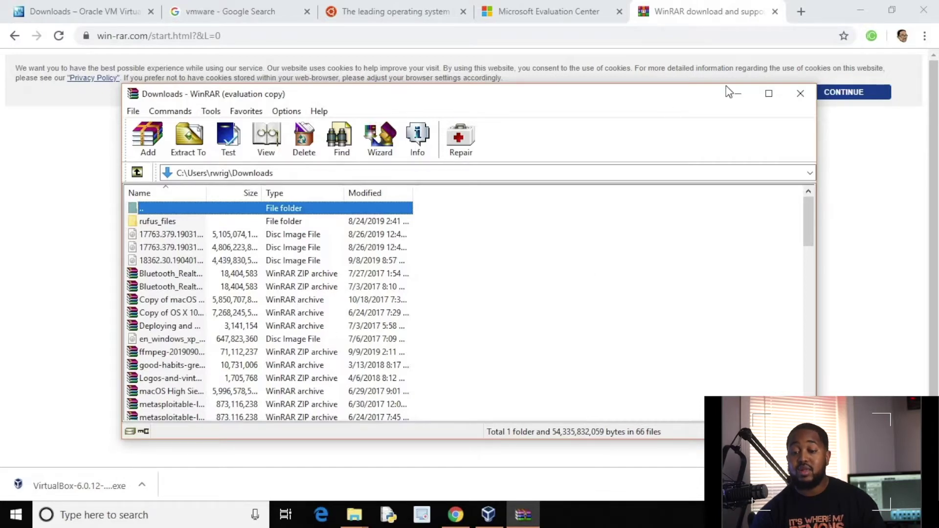
pyautogui.click(800, 96)
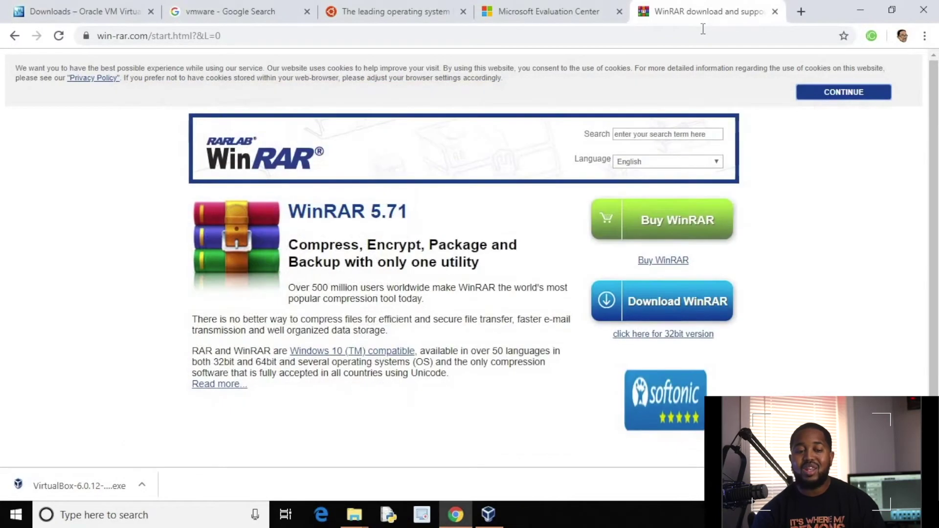
# Load scanlibs.com in the current Chrome tab in place of the WinRAR page.
pyautogui.click(706, 33)
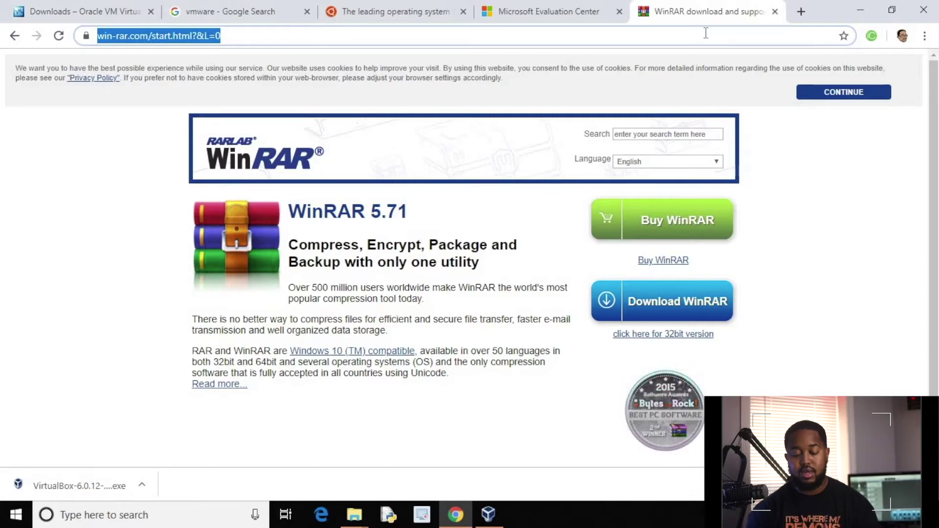
pyautogui.write('scanlibs.com')
pyautogui.press('Return')
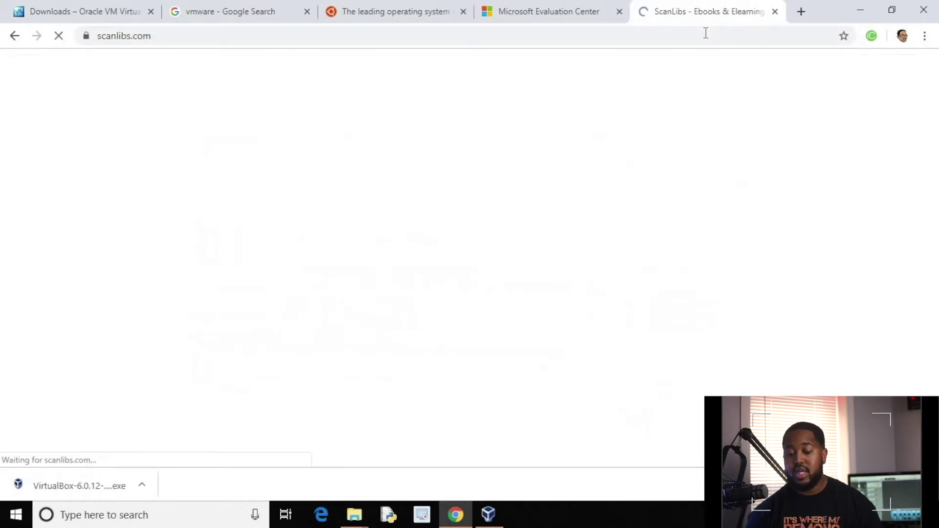